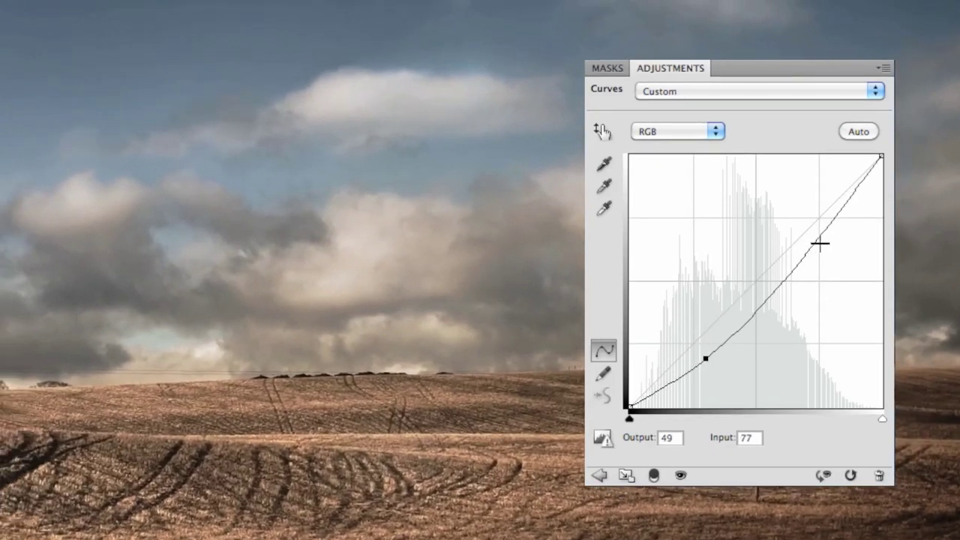
- Raise the highlights on the landscape's RGB curve with a new point, shaping it into an S-curve for contrast
click(820, 239)
drag(819, 239, 803, 211)
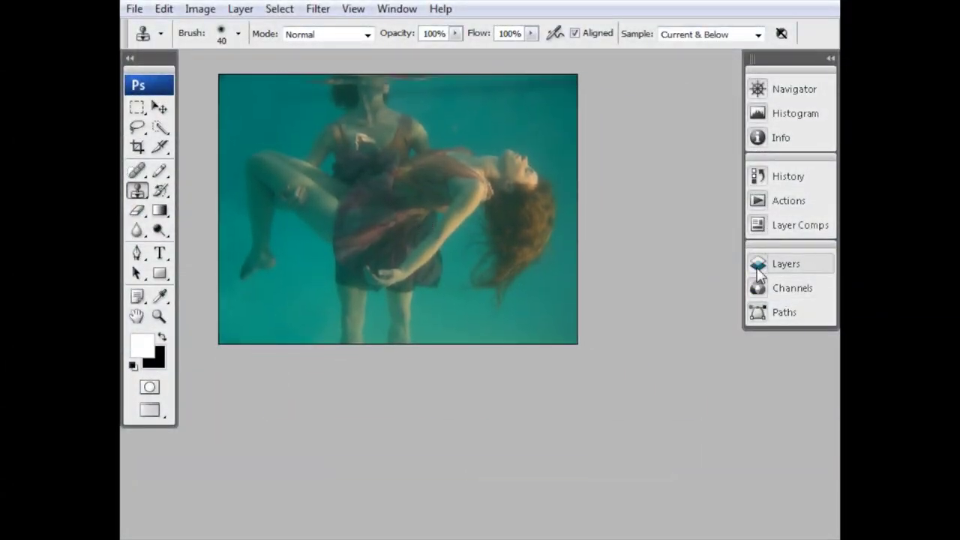
- Add a Curves adjustment layer above "rebuild foot" and brighten the highlights with an RGB curve point at input 184, output 210
click(780, 264)
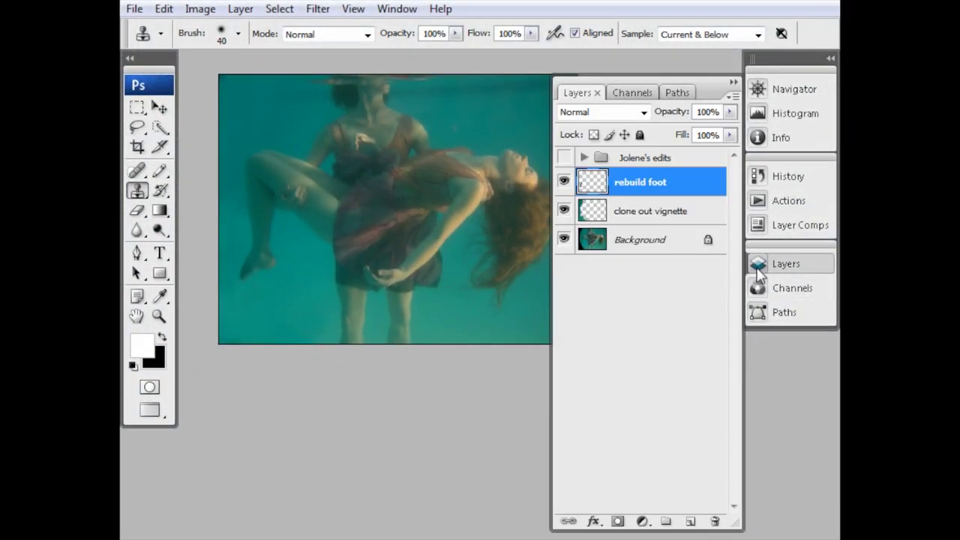
click(641, 521)
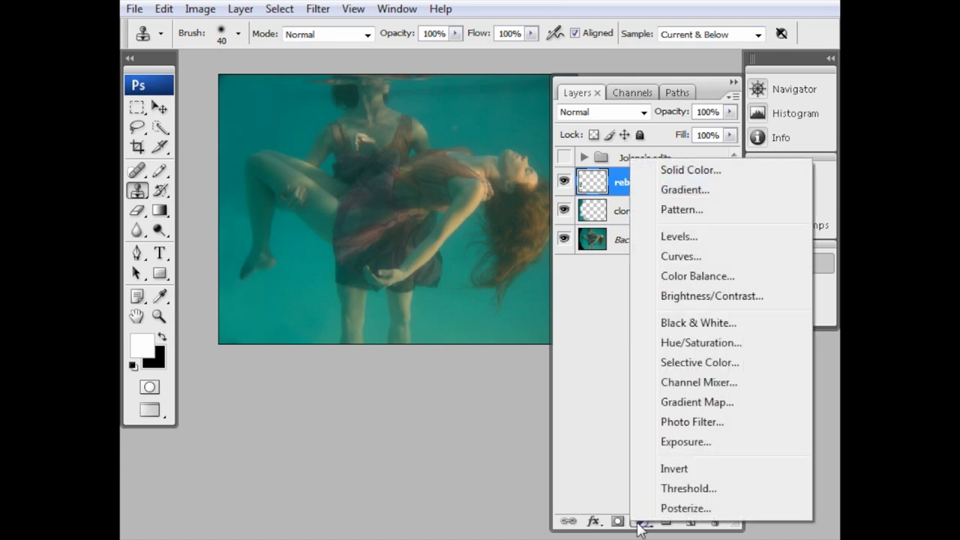
click(696, 259)
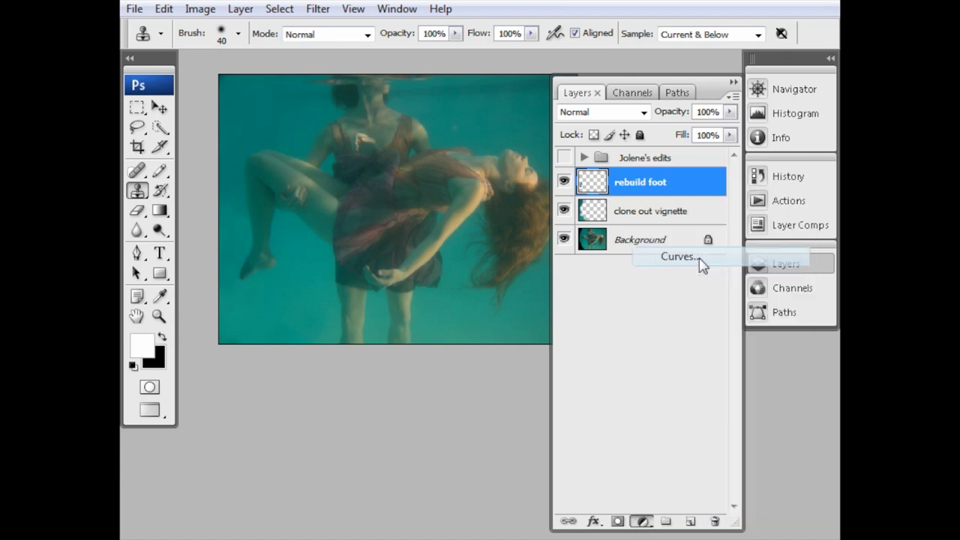
drag(317, 267, 500, 112)
drag(698, 229, 677, 223)
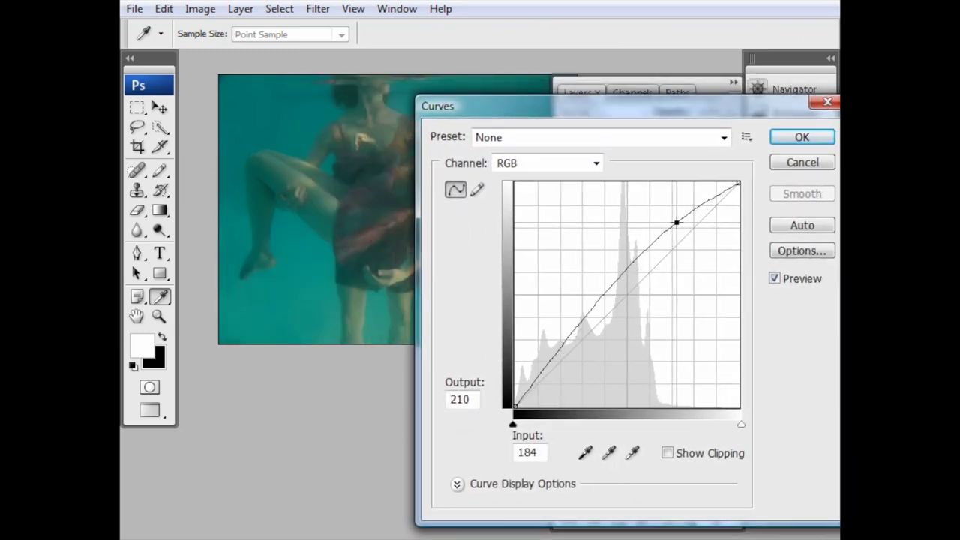
- Darken the shadows with a second curve point at input 76, output 48, and apply the Curves adjustment
drag(570, 341, 582, 363)
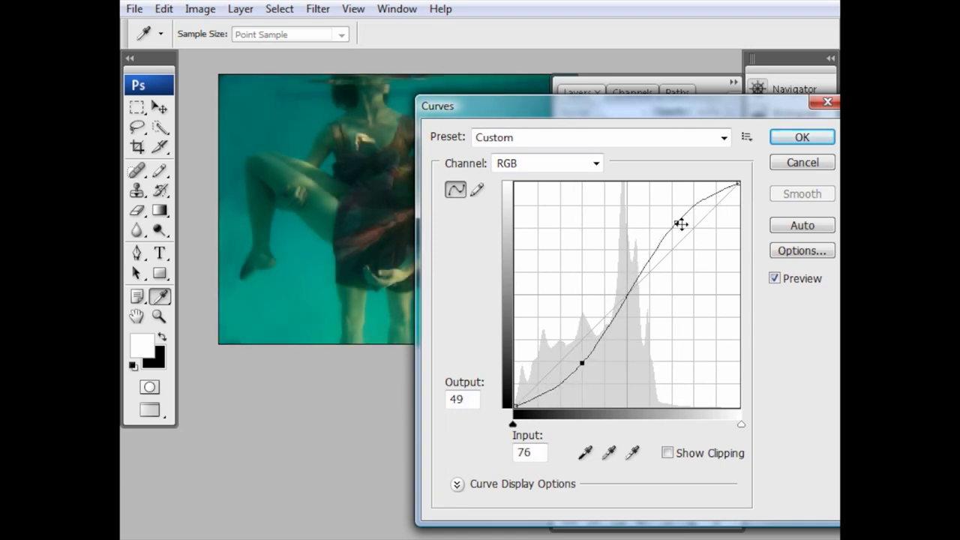
drag(677, 223, 676, 222)
drag(581, 364, 583, 365)
drag(609, 117, 591, 92)
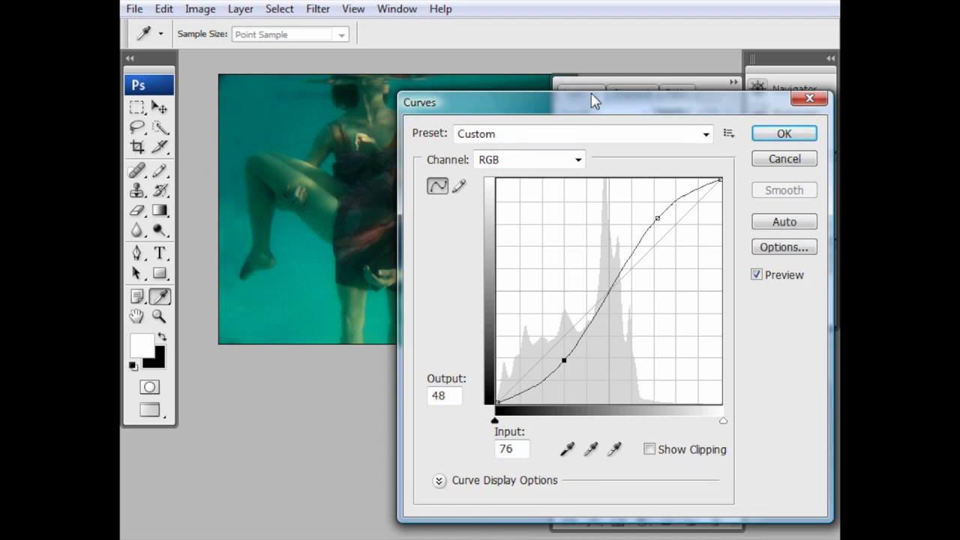
click(784, 134)
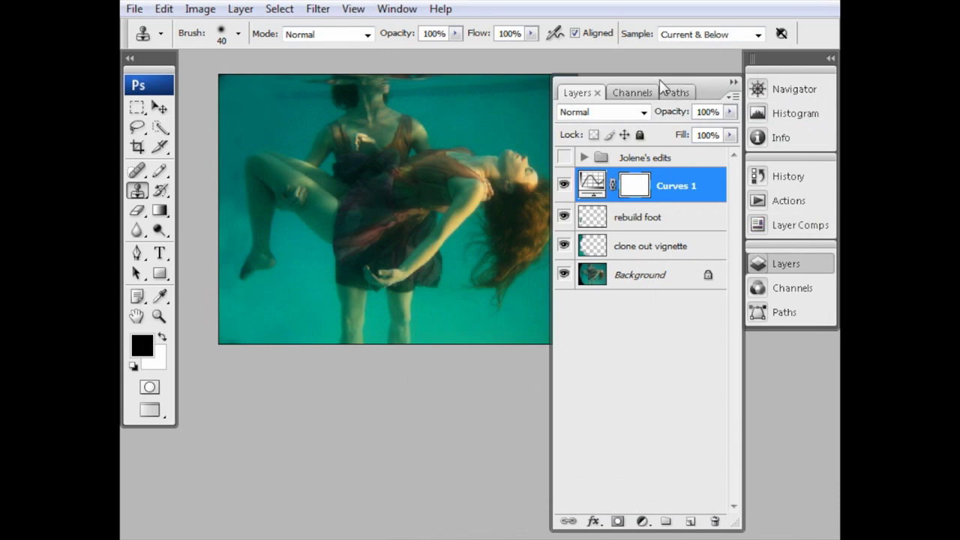
- Compare the underwater image with and without the Curves adjustment layer
click(564, 186)
click(564, 186)
click(564, 186)
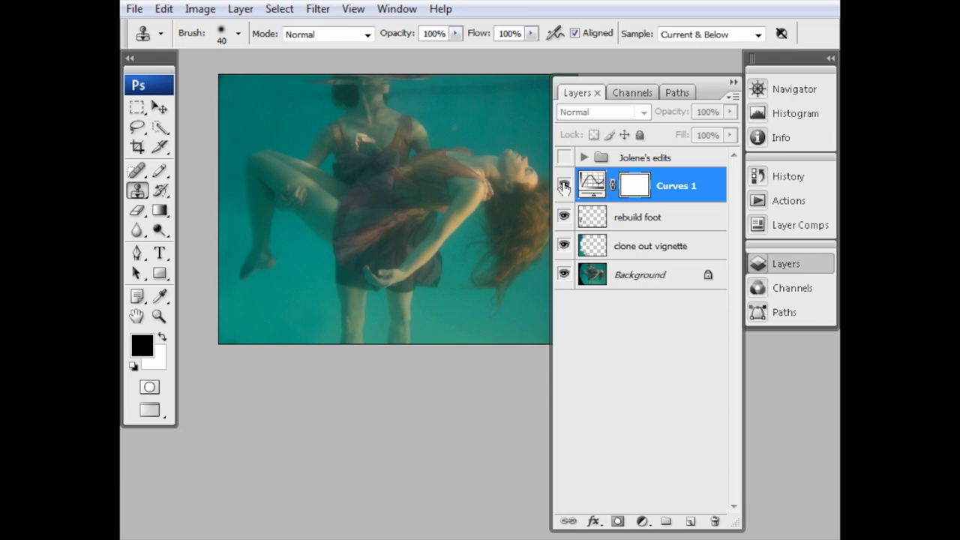
click(564, 186)
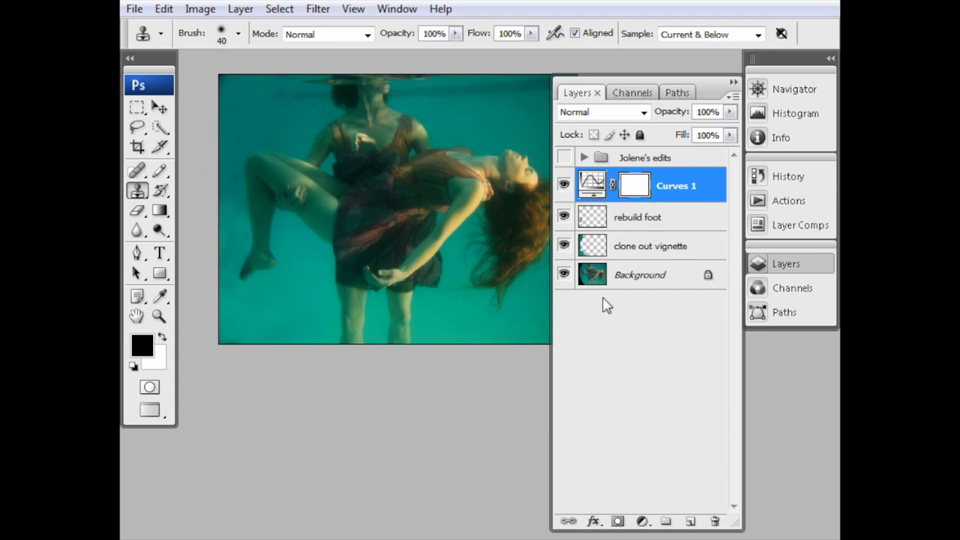
- Add a Color Balance adjustment layer above the Curves layer and shift the midtones toward red to +41
click(642, 522)
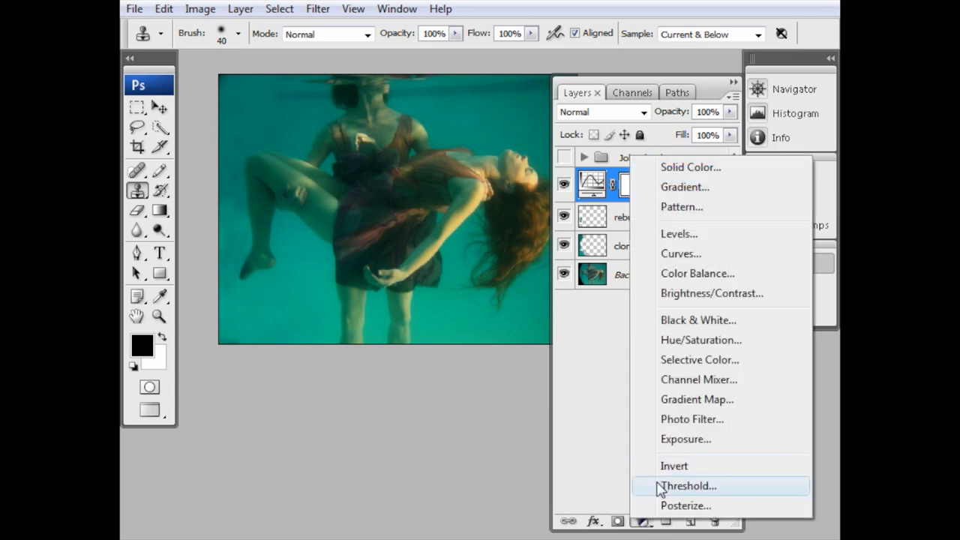
click(689, 277)
drag(558, 108, 485, 348)
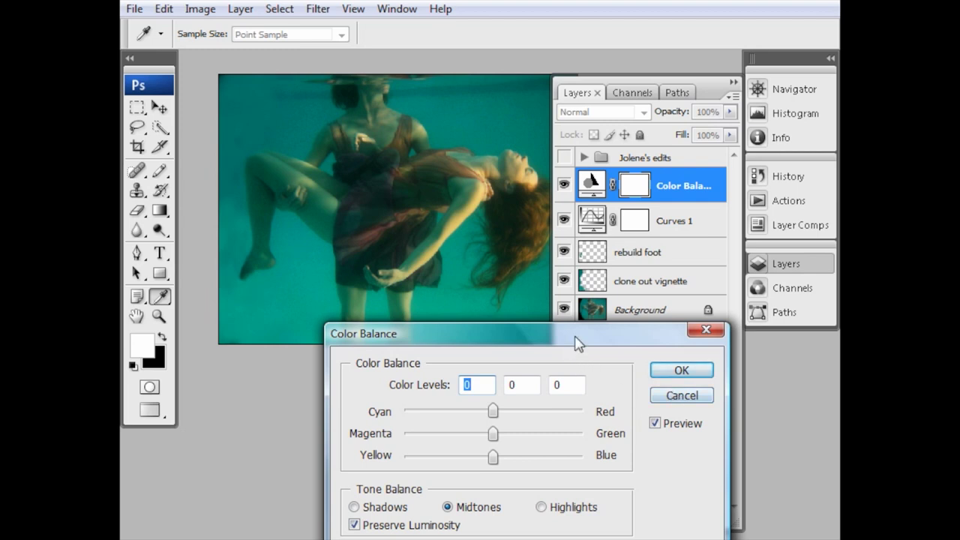
drag(574, 342, 616, 313)
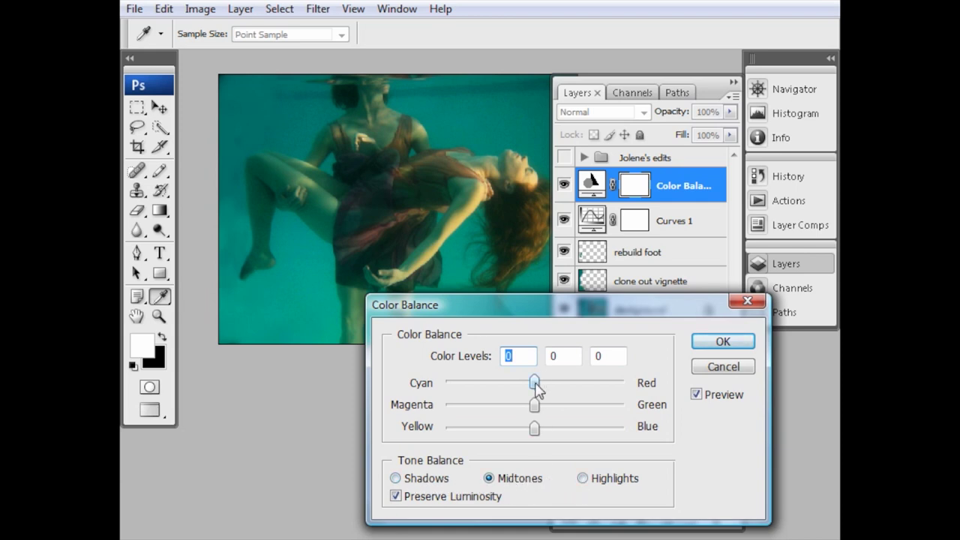
drag(537, 388, 567, 385)
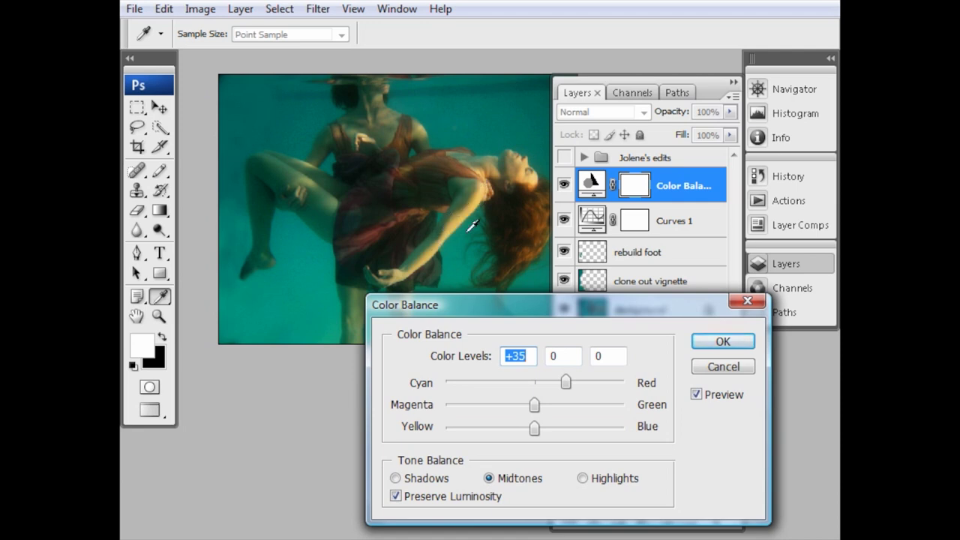
mouse_move(566, 382)
mouse_down()
mouse_move(535, 384)
mouse_move(572, 383)
mouse_up()
- Compare the image before and after the red midtone shift
click(696, 396)
click(696, 395)
click(696, 395)
click(696, 396)
click(696, 395)
click(696, 395)
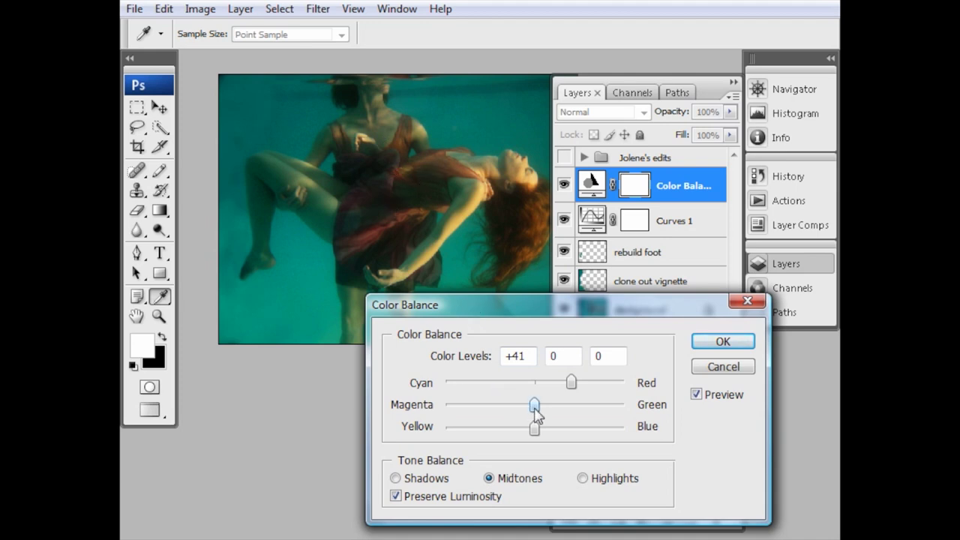
- Shift the midtones toward magenta by setting the Magenta–Green level to -20
drag(534, 415, 521, 410)
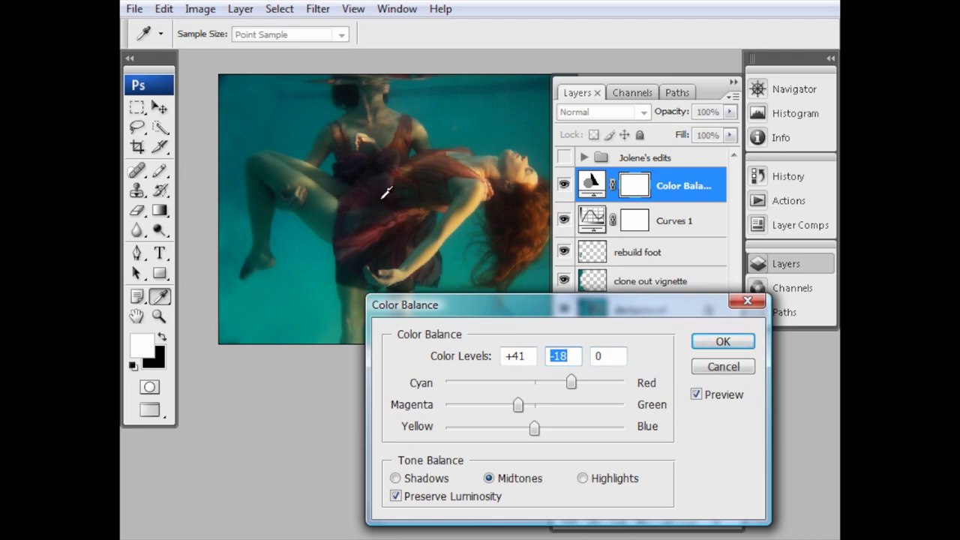
mouse_move(523, 410)
mouse_down()
mouse_move(533, 409)
mouse_move(518, 409)
mouse_up()
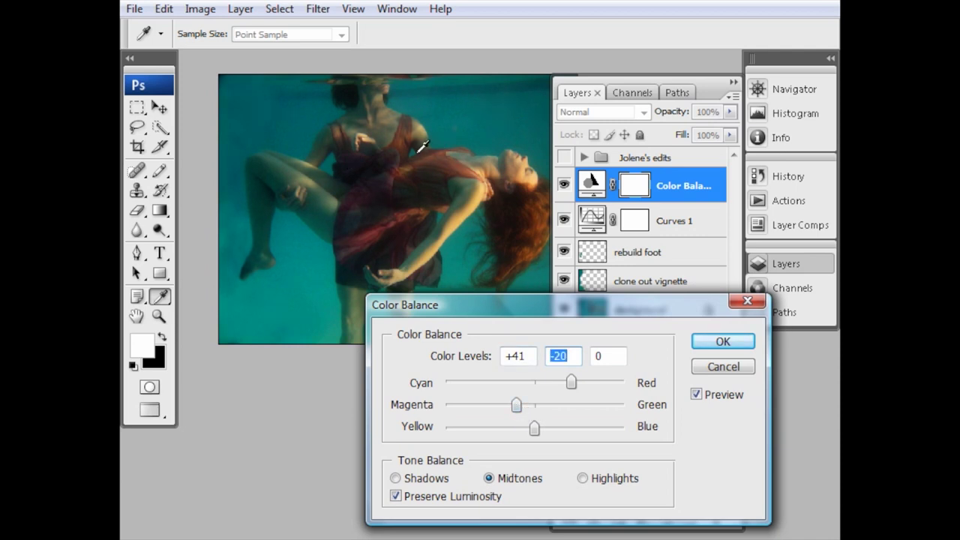
drag(456, 312, 494, 326)
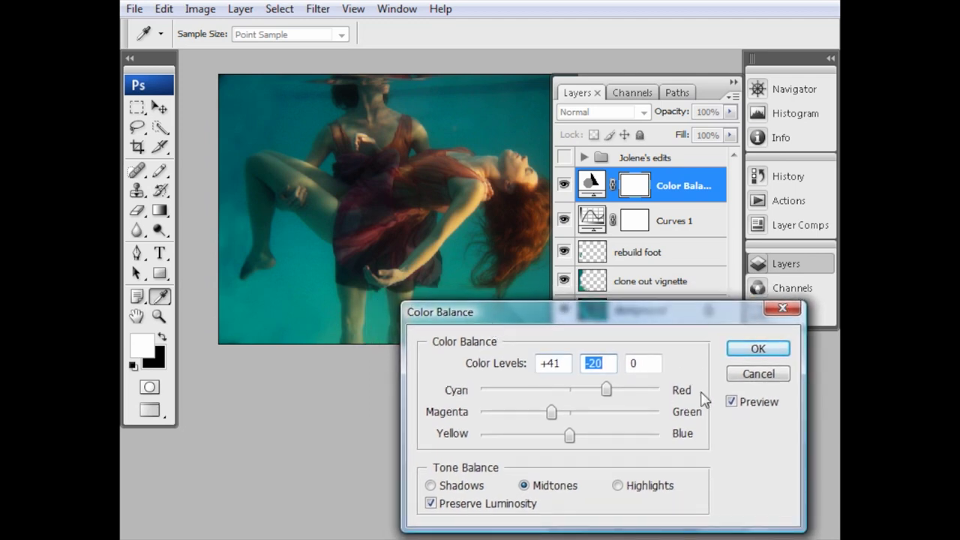
- Compare the image with and without the combined red and magenta midtone adjustments
click(732, 404)
click(732, 404)
click(732, 403)
click(732, 404)
click(732, 403)
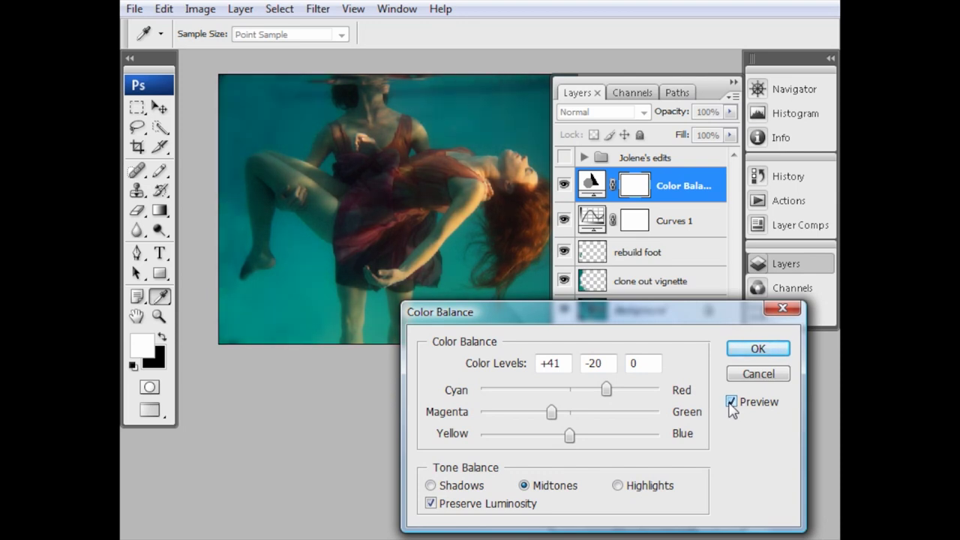
click(731, 403)
click(732, 403)
- Set the Color Balance shadows to +20 toward red and -8 toward magenta
click(459, 486)
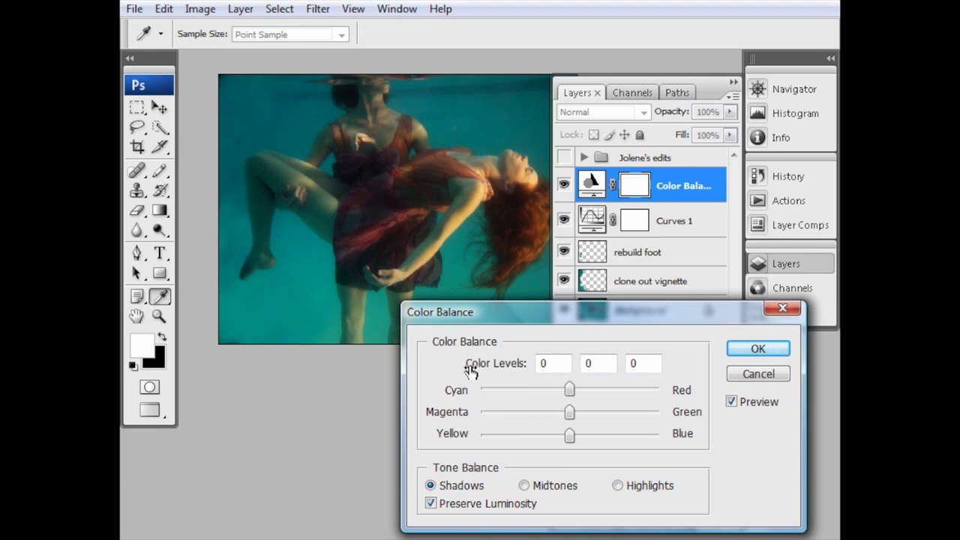
drag(569, 390, 584, 392)
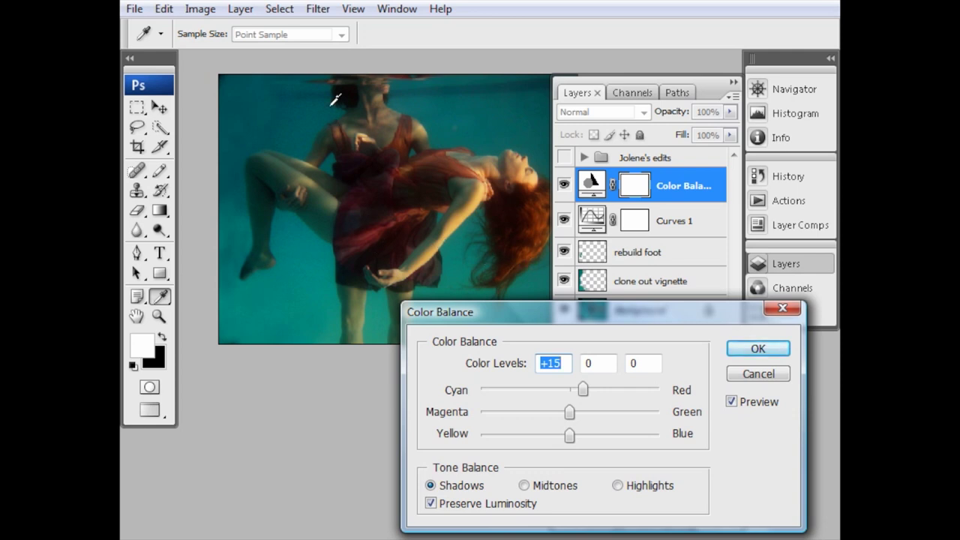
drag(583, 390, 564, 412)
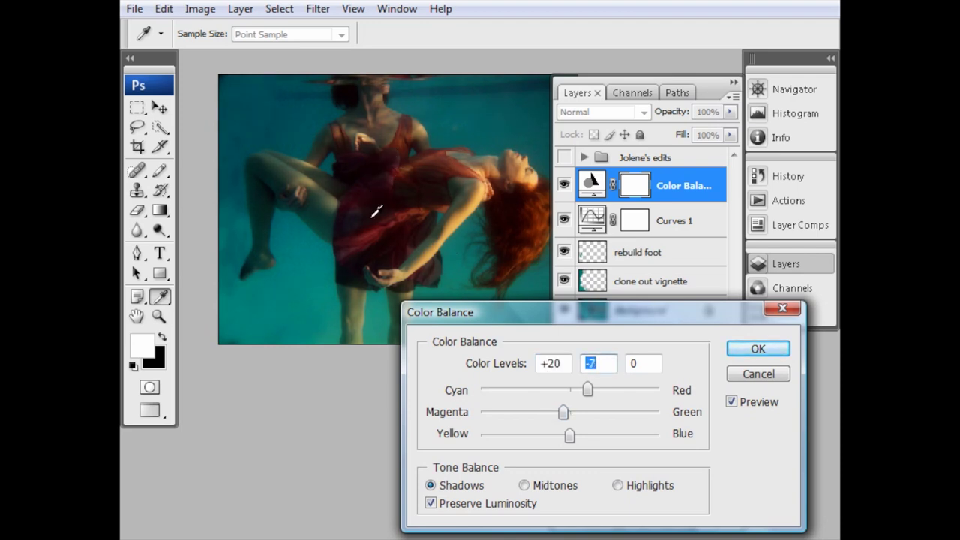
drag(565, 412, 563, 412)
- Compare the dress, hair and water before and after the midtone and shadow color adjustments
click(732, 401)
click(731, 401)
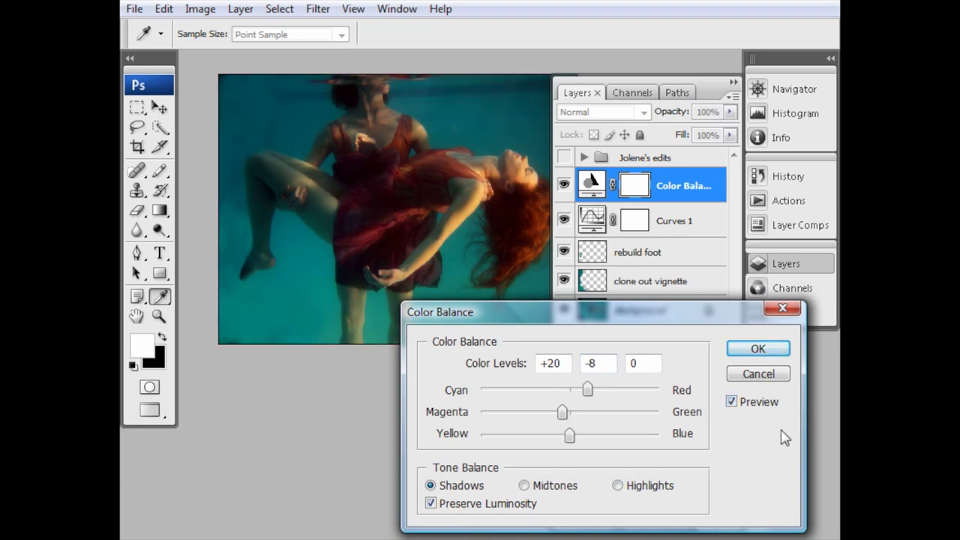
click(742, 403)
click(743, 402)
click(743, 402)
click(742, 403)
click(742, 402)
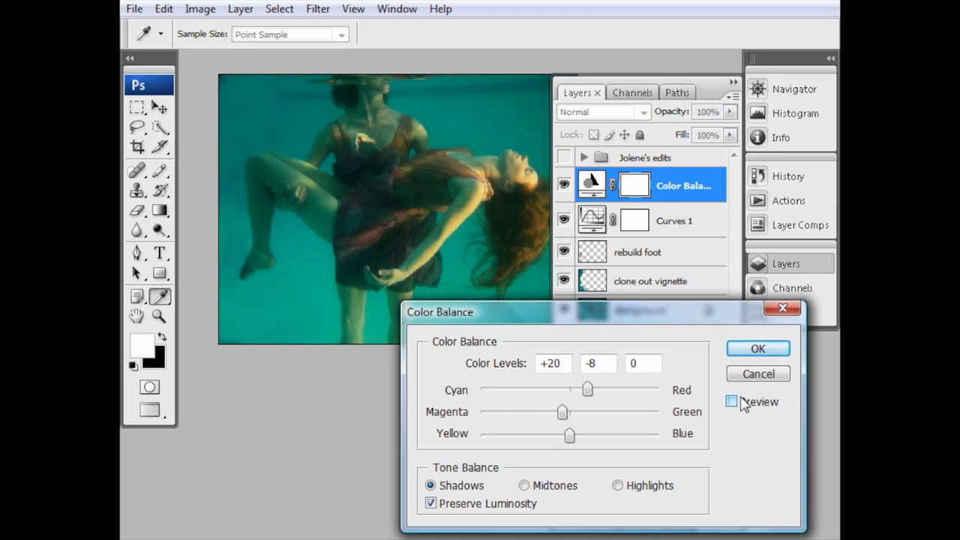
click(744, 403)
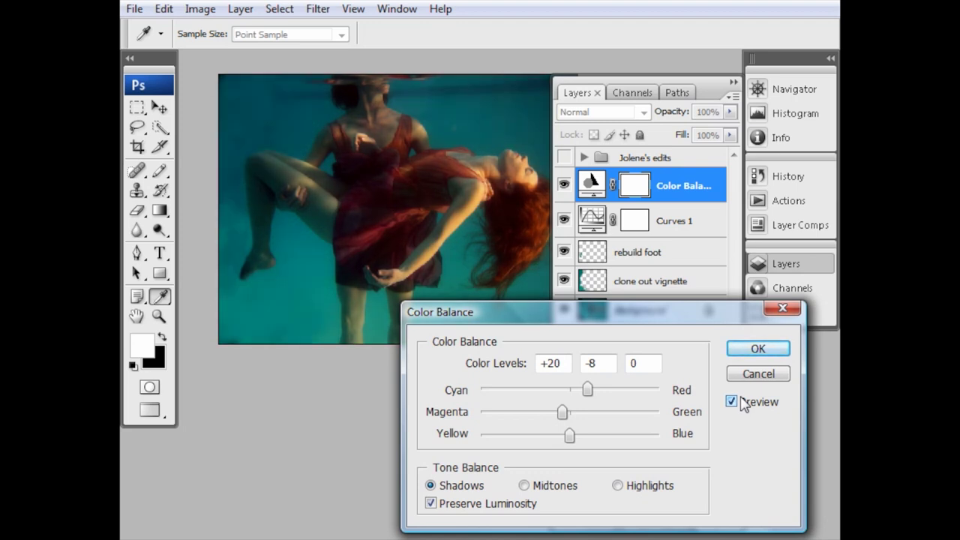
click(738, 405)
click(738, 404)
click(737, 404)
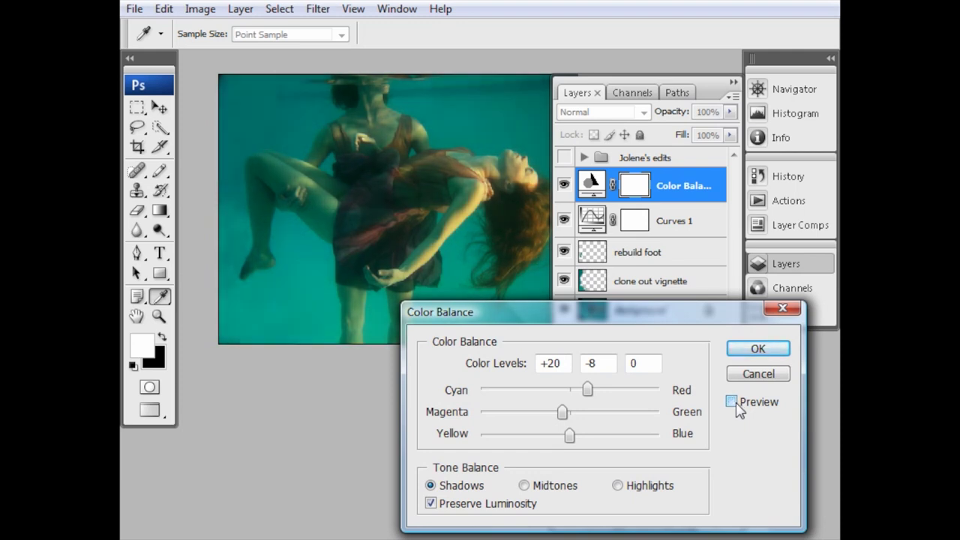
click(737, 405)
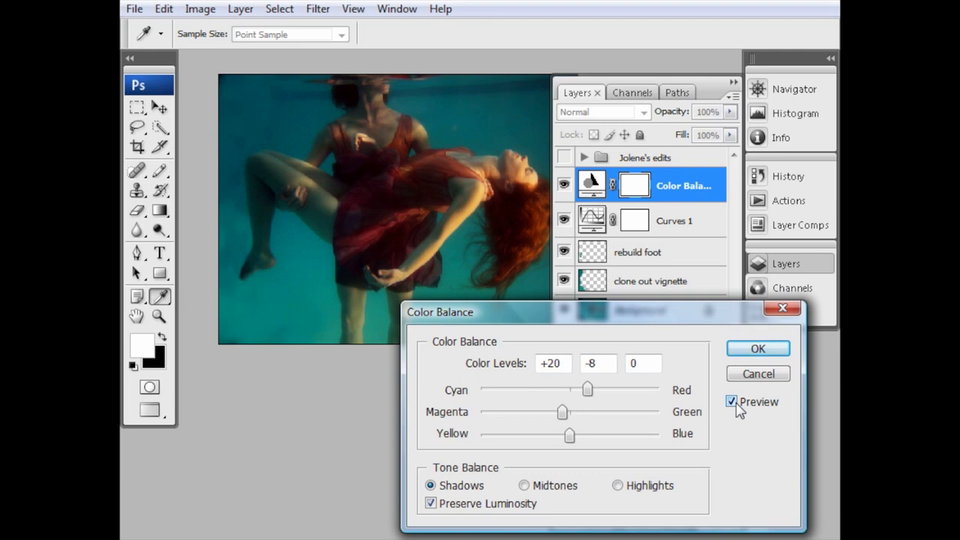
- Set the Color Balance highlights to +11 toward red and -6 toward magenta
click(618, 488)
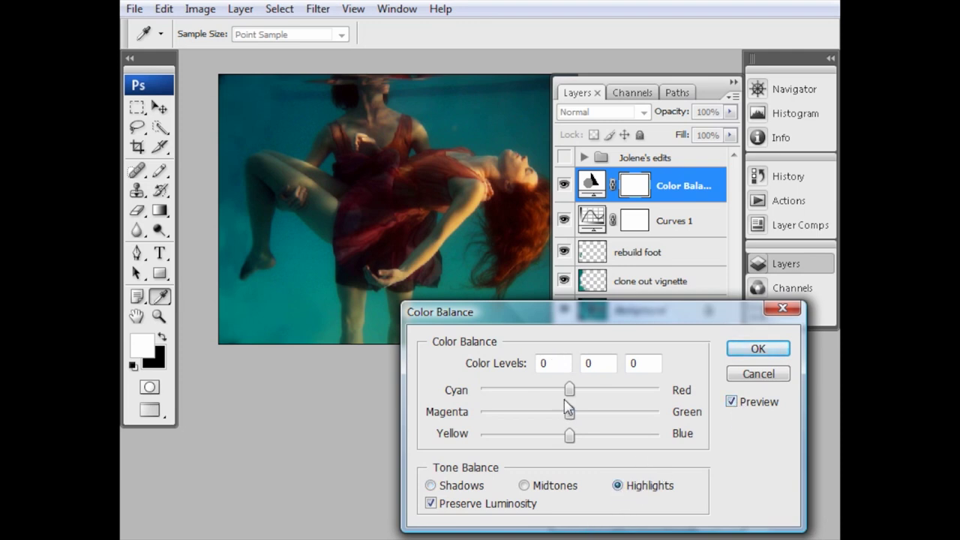
drag(570, 390, 586, 390)
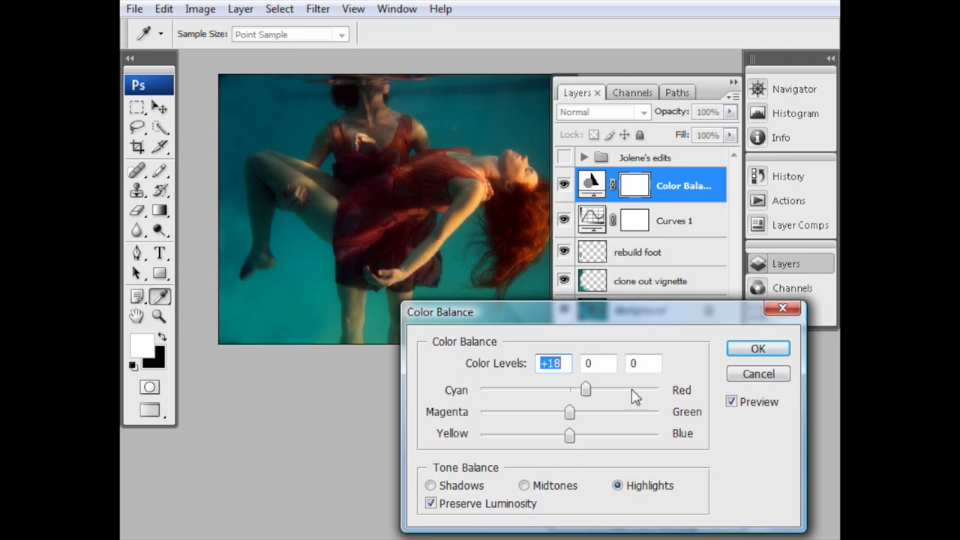
drag(585, 388, 565, 413)
click(565, 422)
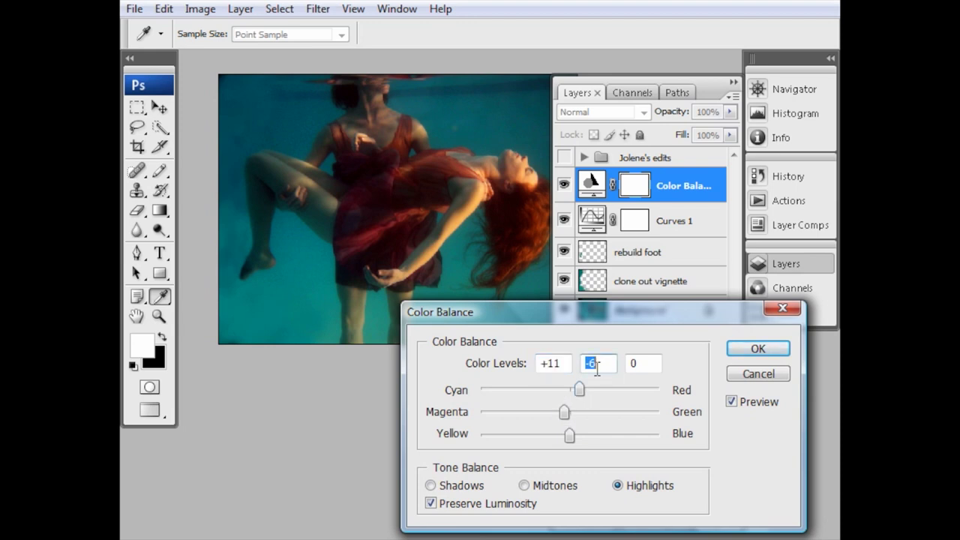
mouse_move(611, 315)
mouse_down()
mouse_move(615, 353)
mouse_move(617, 319)
mouse_up()
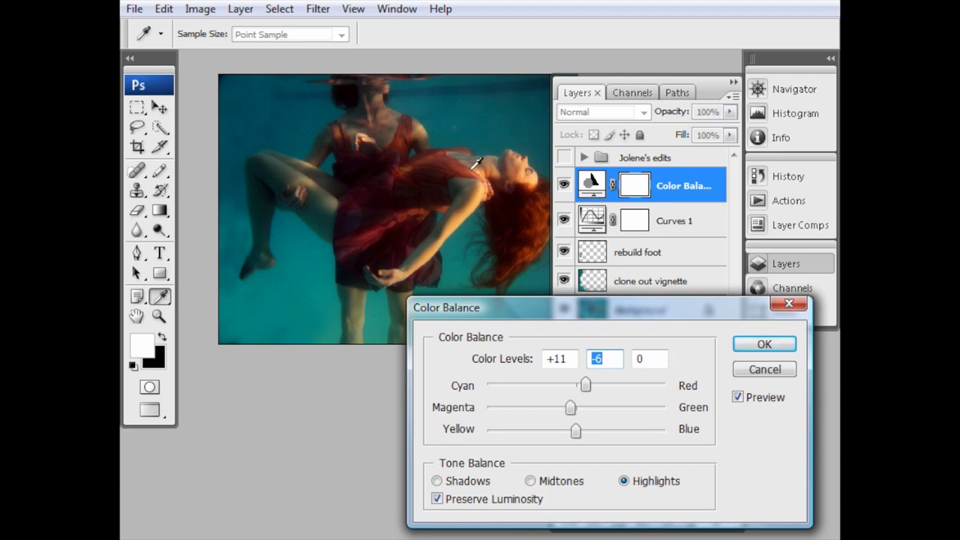
- Compare the image before and after the full Color Balance correction across shadows, midtones and highlights
click(738, 398)
click(739, 399)
click(739, 398)
click(738, 398)
click(738, 398)
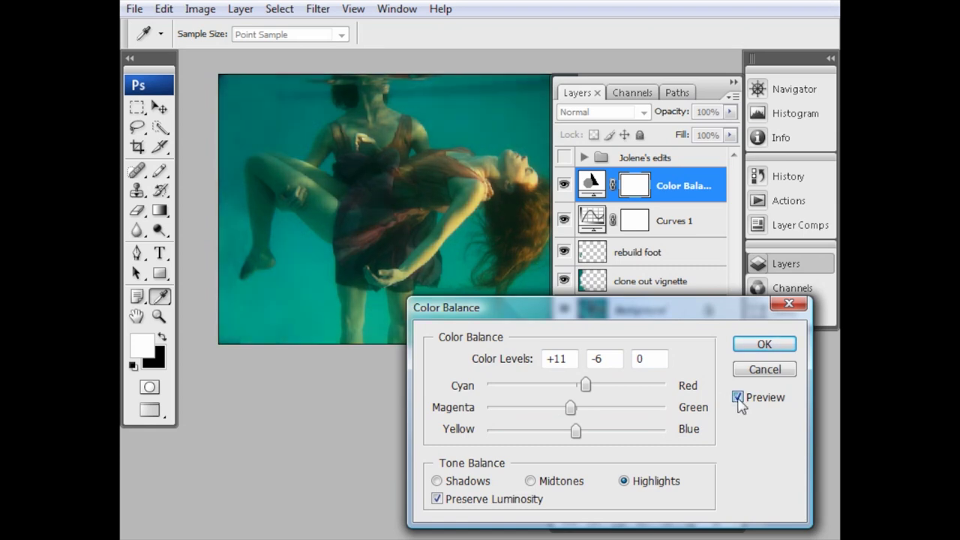
click(739, 398)
click(739, 398)
click(739, 399)
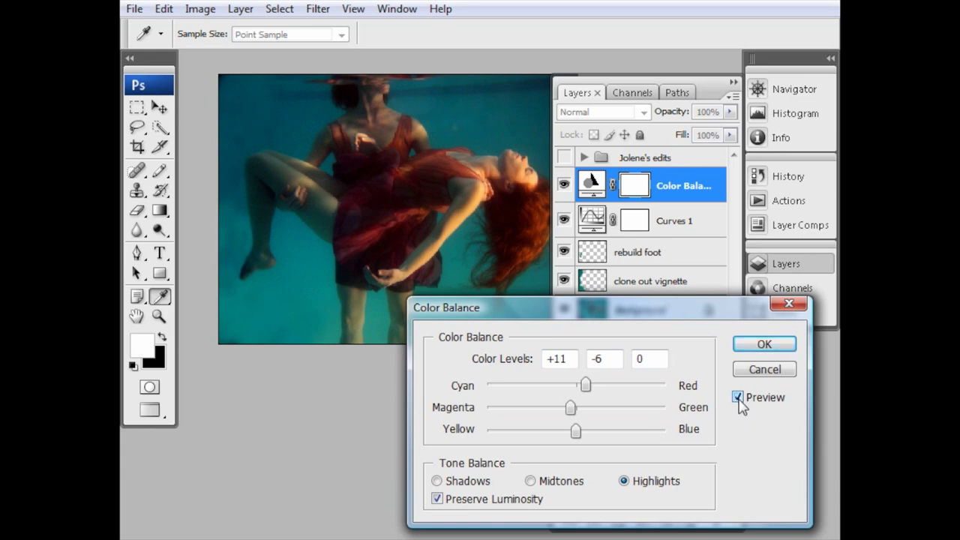
- Apply the Color Balance adjustment and hide the layer list to leave the whole image in view
click(762, 345)
key(s)
key(x)
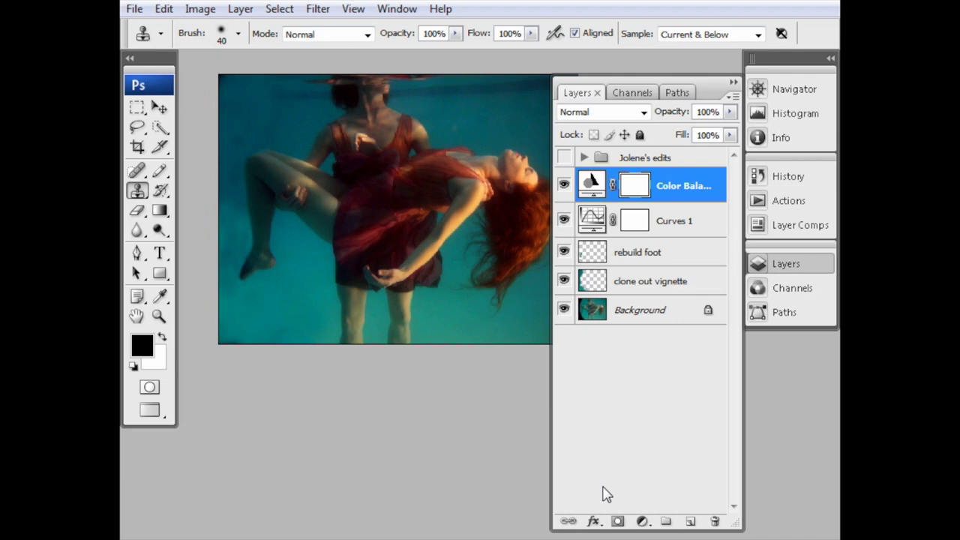
key(F7)
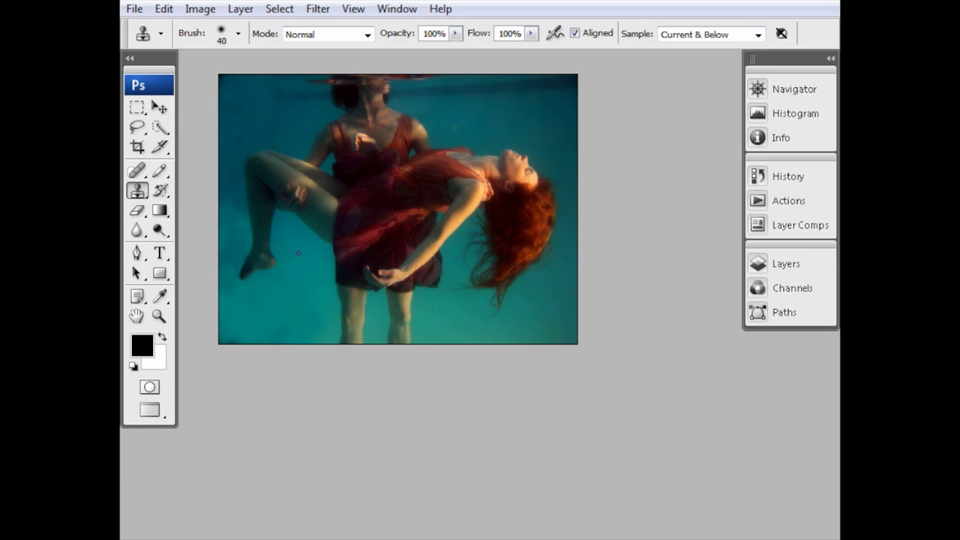
- Add a new layer named "tidy up" above the Color Balance adjustment and collapse the layer list
drag(302, 257, 363, 304)
scroll(342, 277, up, 4)
click(759, 264)
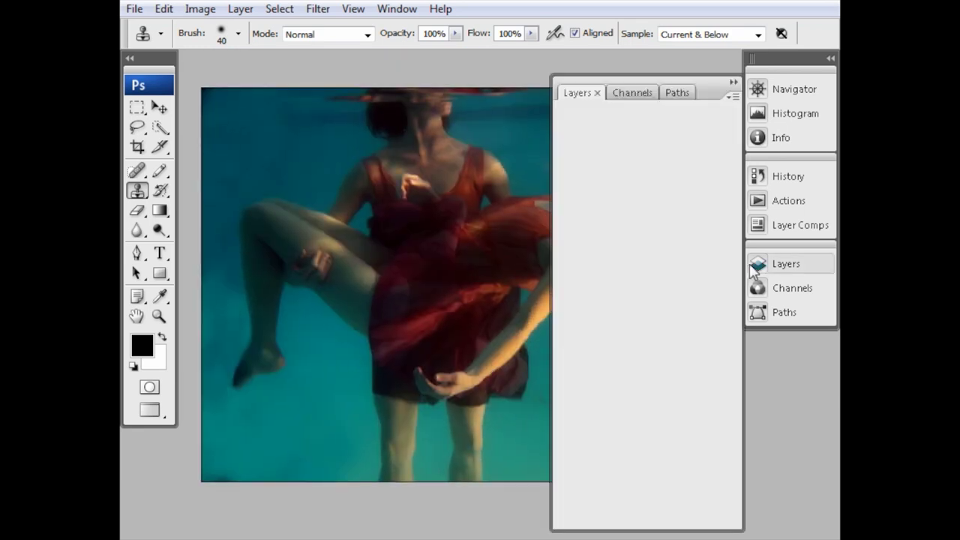
key(x)
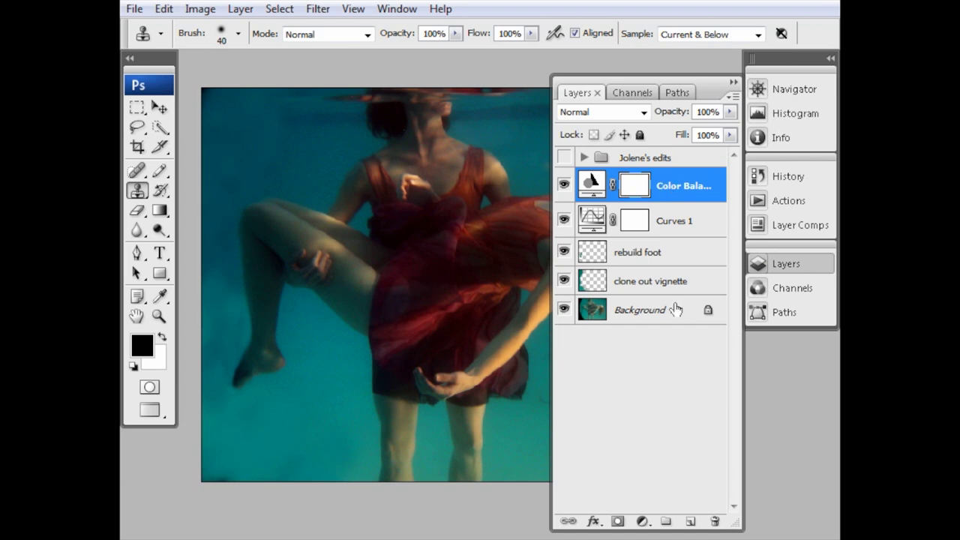
click(690, 524)
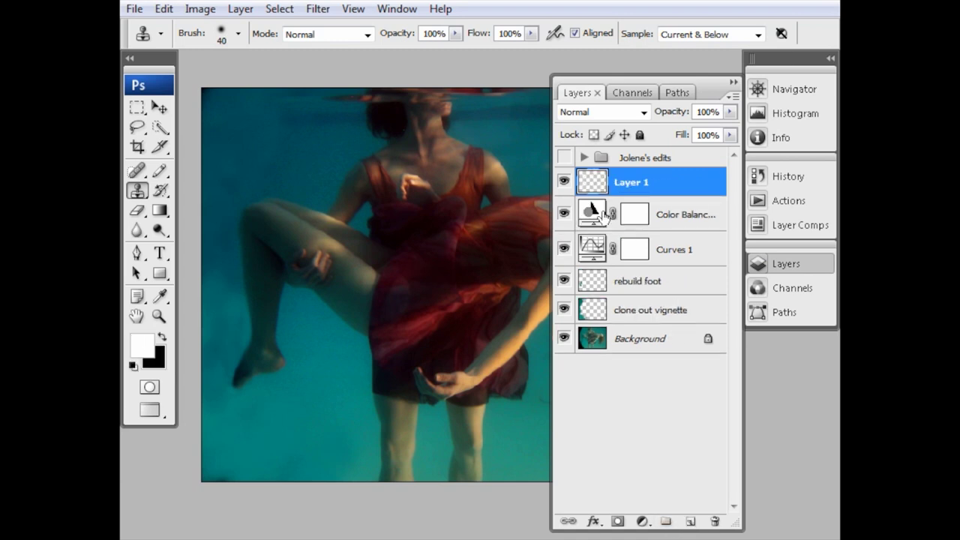
double_click(617, 187)
text(s)
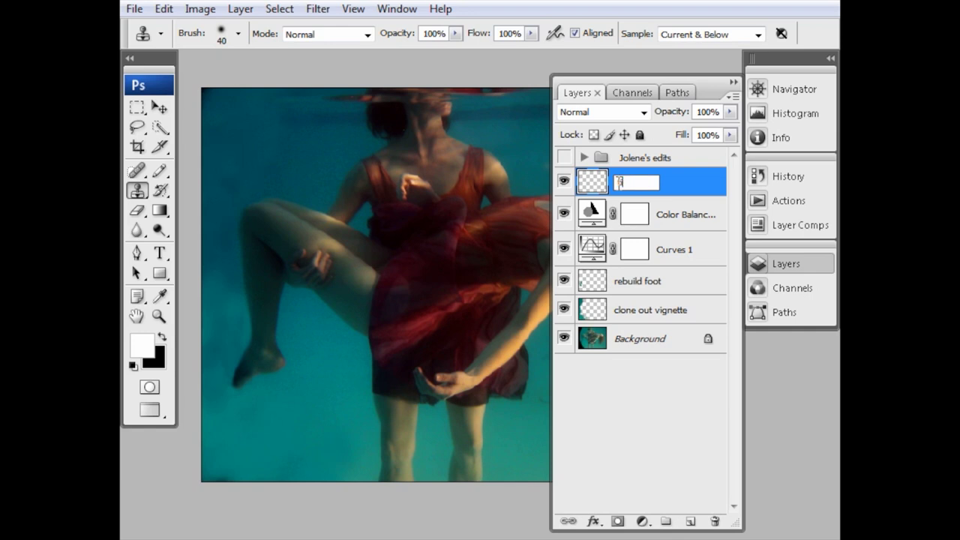
text(idy up)
key(Return)
click(784, 264)
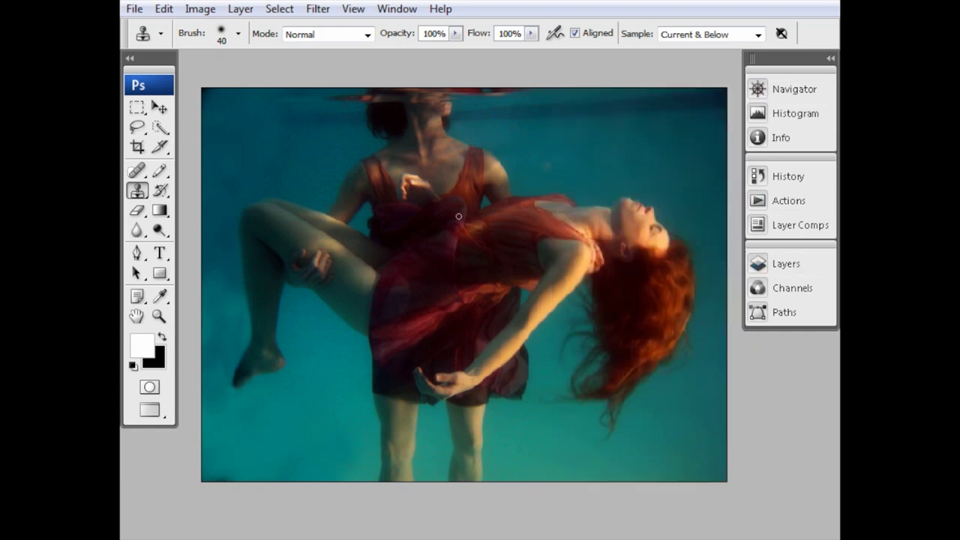
- Clone clean water over the dark upper-left corner of the photo with a 70 px Clone Stamp brush
drag(441, 236, 442, 215)
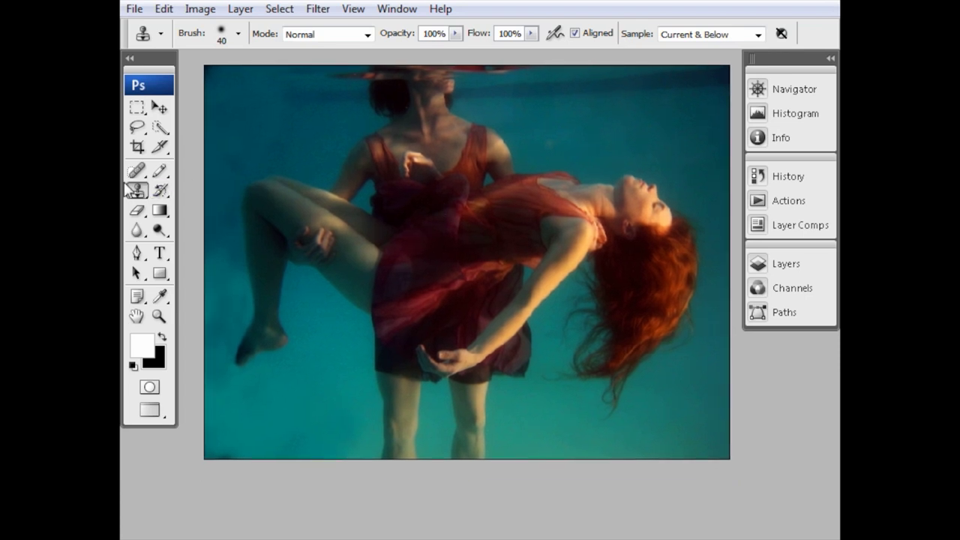
scroll(433, 240, up, 3)
drag(433, 240, 579, 424)
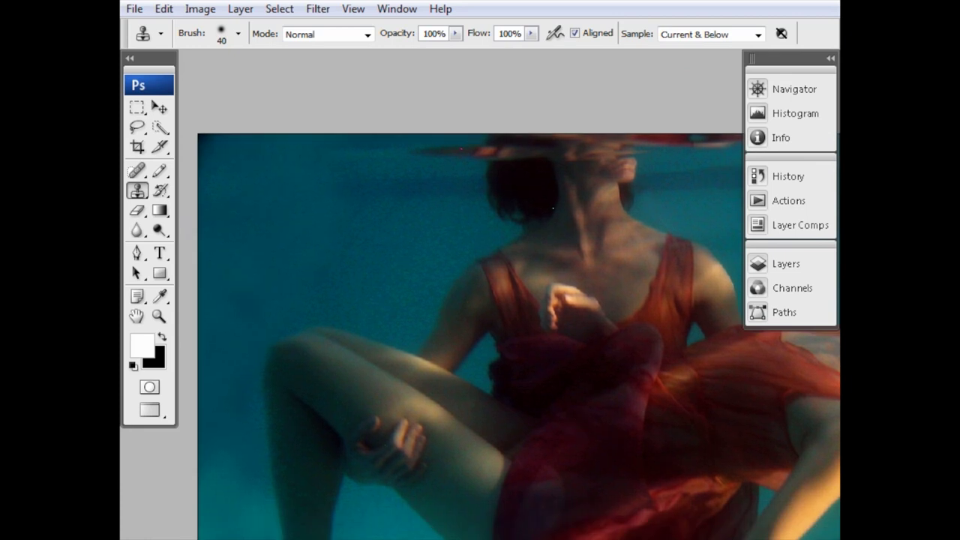
key(])
key(bracketright)
key(bracketright)
key(bracketright)
alt+click(372, 236)
mouse_move(359, 186)
mouse_down()
mouse_move(345, 198)
mouse_move(389, 178)
mouse_move(387, 187)
mouse_up()
alt+click(403, 275)
mouse_move(367, 250)
mouse_down()
mouse_move(259, 270)
mouse_move(386, 208)
mouse_move(228, 281)
mouse_up()
mouse_move(287, 210)
mouse_down()
mouse_move(247, 225)
mouse_move(191, 138)
mouse_move(199, 146)
mouse_up()
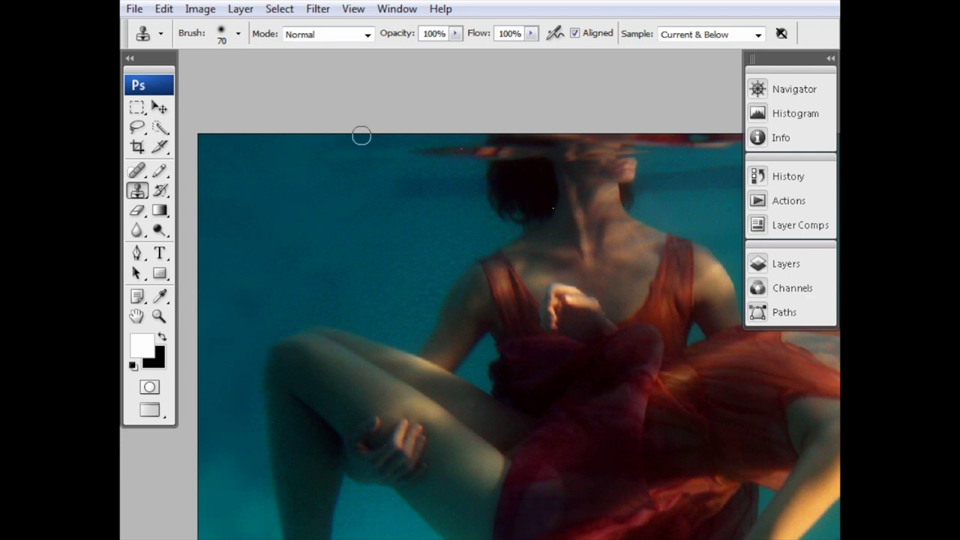
- Resample nearby water and clone over the uneven patches along the photo's upper and left edges above the knee
drag(387, 169, 318, 169)
alt+click(305, 204)
mouse_move(307, 244)
mouse_down()
mouse_move(256, 279)
mouse_move(268, 229)
mouse_move(288, 225)
mouse_up()
alt+click(299, 219)
mouse_move(239, 289)
mouse_down()
mouse_move(256, 234)
mouse_move(204, 208)
mouse_move(210, 229)
mouse_up()
alt+click(237, 246)
mouse_move(223, 378)
mouse_down()
mouse_move(239, 368)
mouse_move(238, 382)
mouse_up()
drag(362, 300, 379, 318)
- Clone smoother water over the mottled area between the knee and the standing figure's shoulder with a 125 px brush, then reduce the brush to 90 px
key(bracketright)
key(bracketright)
key(bracketright)
key(bracketright)
alt+click(246, 234)
click(301, 263)
mouse_move(298, 304)
mouse_down()
mouse_move(284, 313)
mouse_move(338, 292)
mouse_move(377, 292)
mouse_move(375, 192)
mouse_up()
alt+click(284, 261)
drag(279, 239, 261, 236)
mouse_move(446, 185)
mouse_down()
mouse_move(456, 184)
mouse_move(360, 188)
mouse_move(308, 156)
mouse_move(309, 194)
mouse_move(434, 208)
mouse_move(368, 273)
mouse_move(450, 228)
mouse_move(416, 273)
mouse_move(439, 251)
mouse_move(441, 282)
mouse_move(401, 293)
mouse_move(416, 295)
mouse_move(431, 238)
mouse_move(444, 310)
mouse_move(386, 303)
mouse_move(375, 317)
mouse_move(403, 319)
mouse_move(363, 326)
mouse_move(388, 315)
mouse_move(345, 309)
mouse_move(349, 250)
mouse_move(322, 251)
mouse_move(409, 228)
mouse_move(456, 236)
mouse_move(421, 256)
mouse_move(446, 260)
mouse_up()
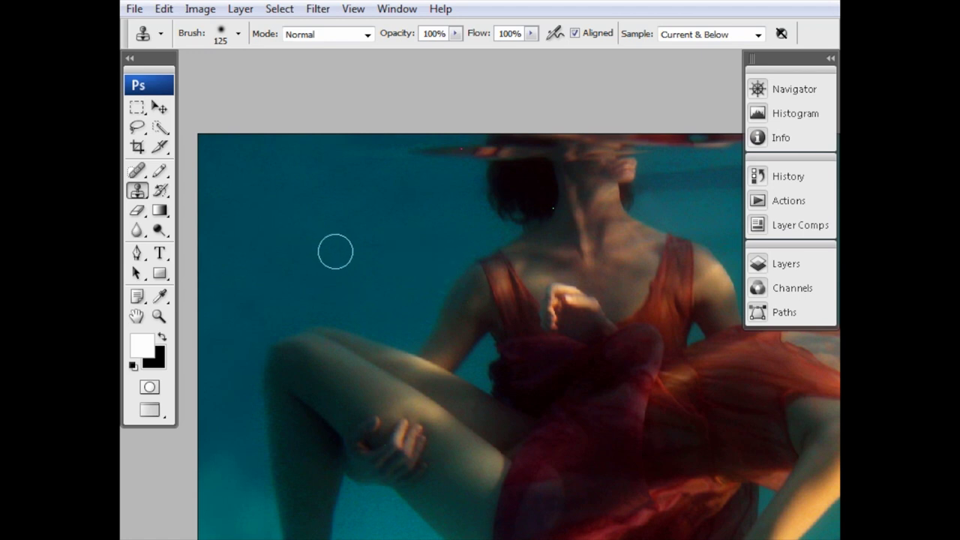
mouse_move(309, 257)
mouse_down()
mouse_move(293, 249)
mouse_move(336, 230)
mouse_move(450, 223)
mouse_move(448, 235)
mouse_up()
key(bracketleft)
key(bracketleft)
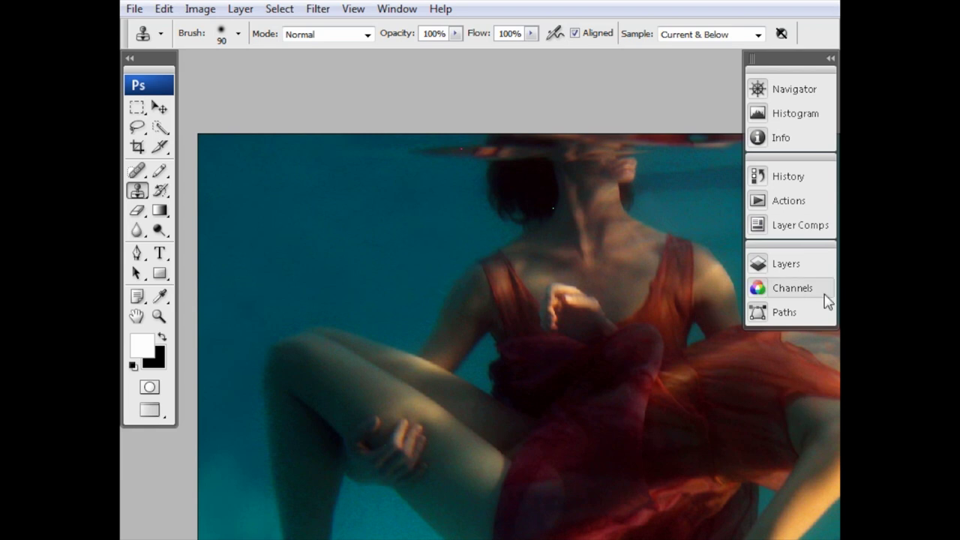
- Compare the water background with the "tidy up" layer hidden and shown
click(776, 269)
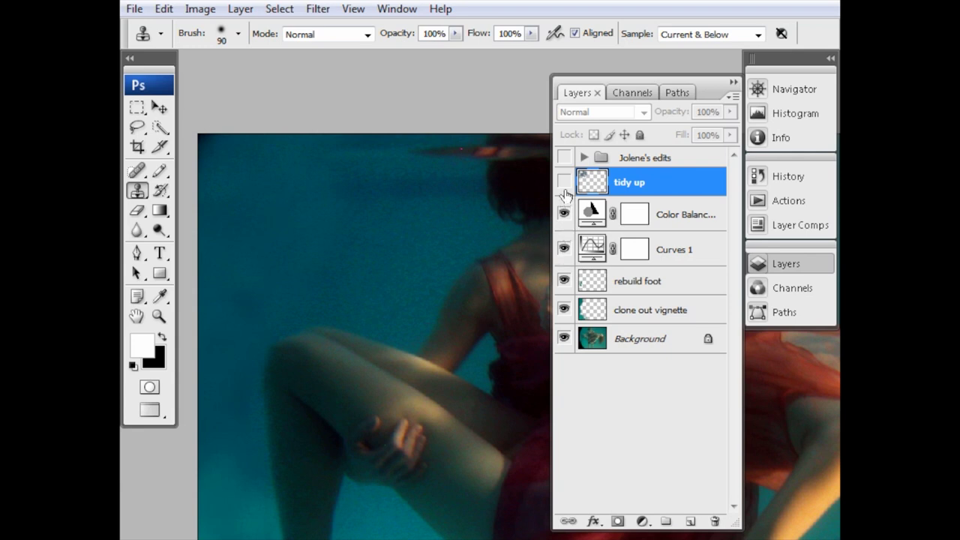
click(564, 182)
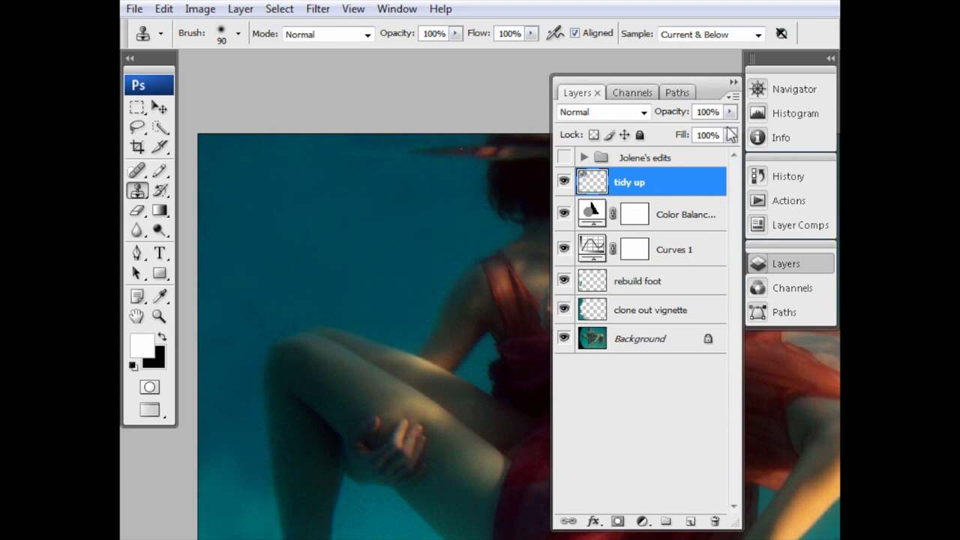
click(758, 266)
- Turn off aligned sampling and clone over the blotchy water beside the bent leg, enlarging the brush to 150 px
drag(488, 259, 579, 208)
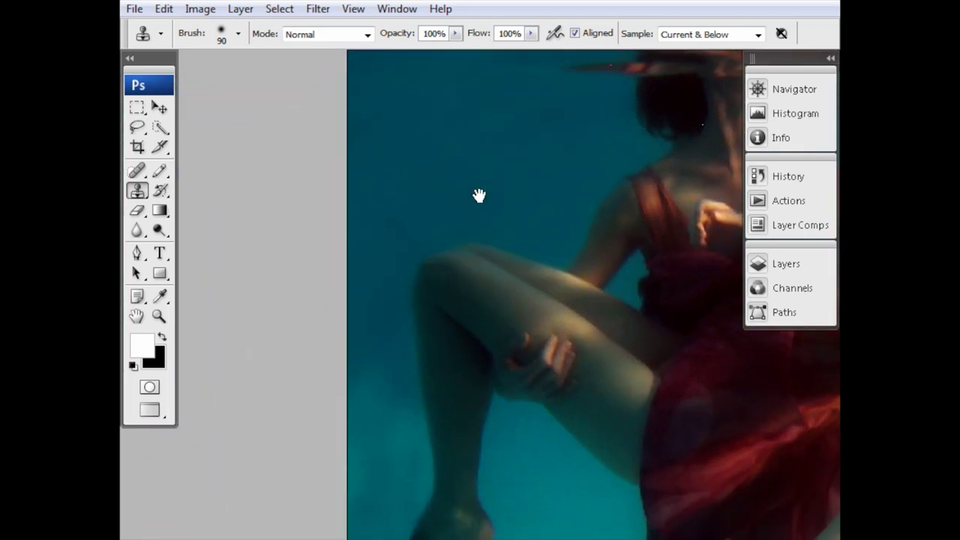
drag(488, 213, 456, 222)
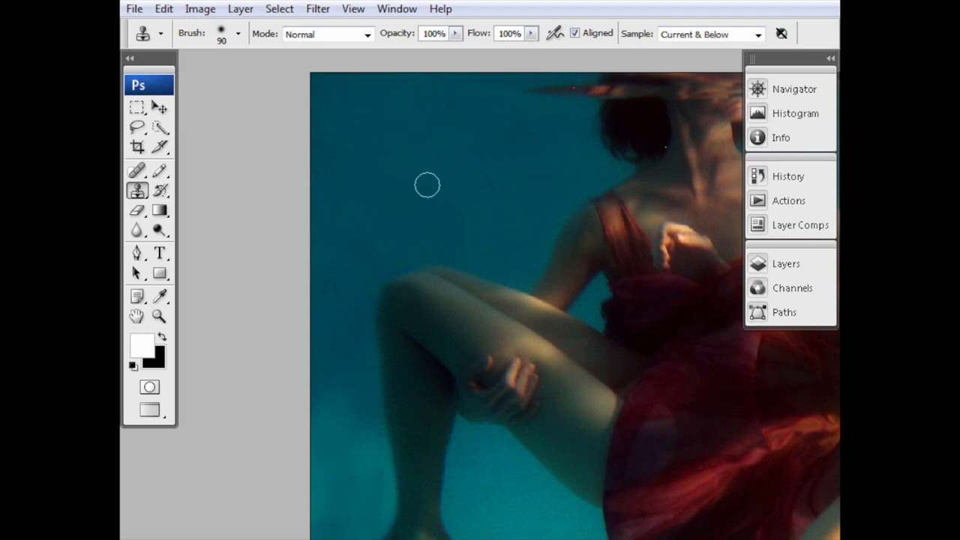
drag(426, 185, 440, 80)
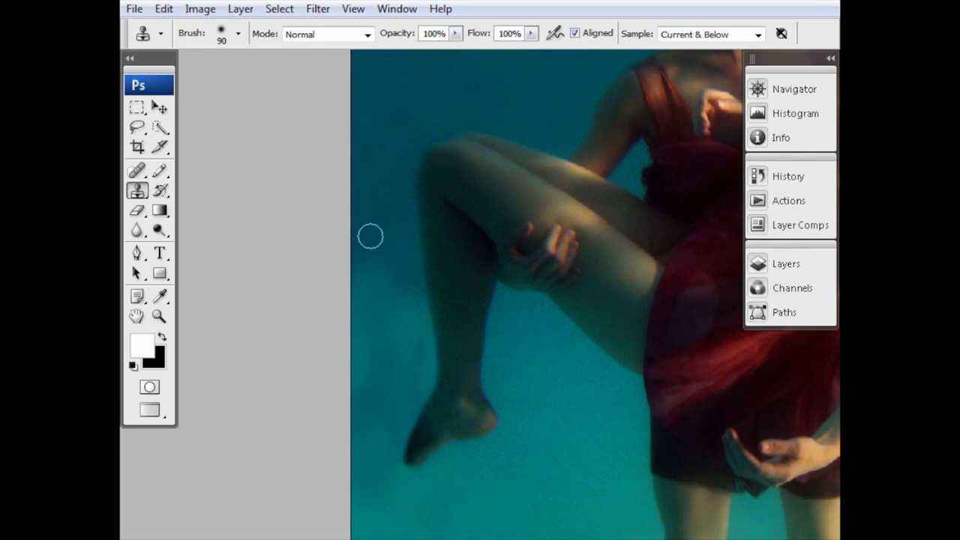
drag(411, 271, 411, 398)
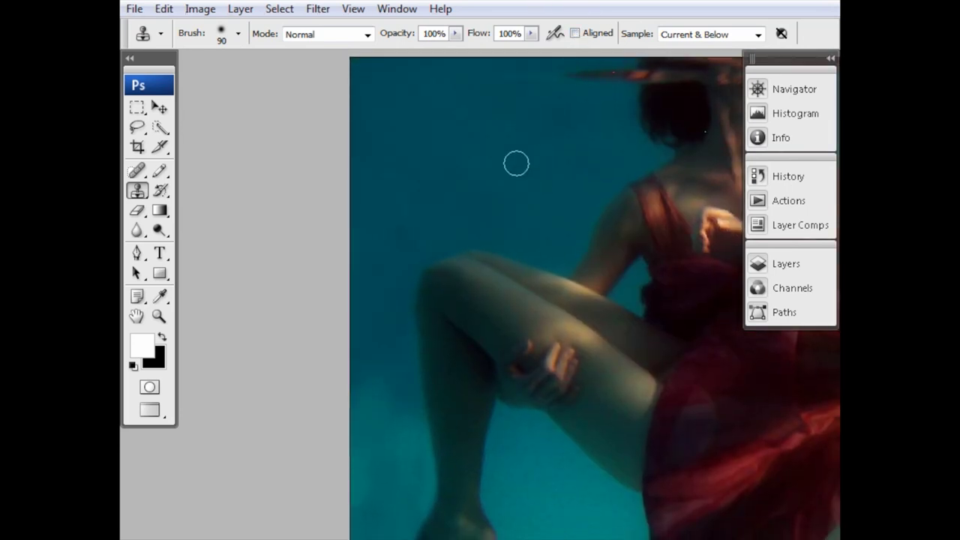
mouse_move(429, 260)
mouse_down()
mouse_move(420, 223)
mouse_move(437, 101)
mouse_up()
key(bracketright)
key(bracketright)
key(bracketright)
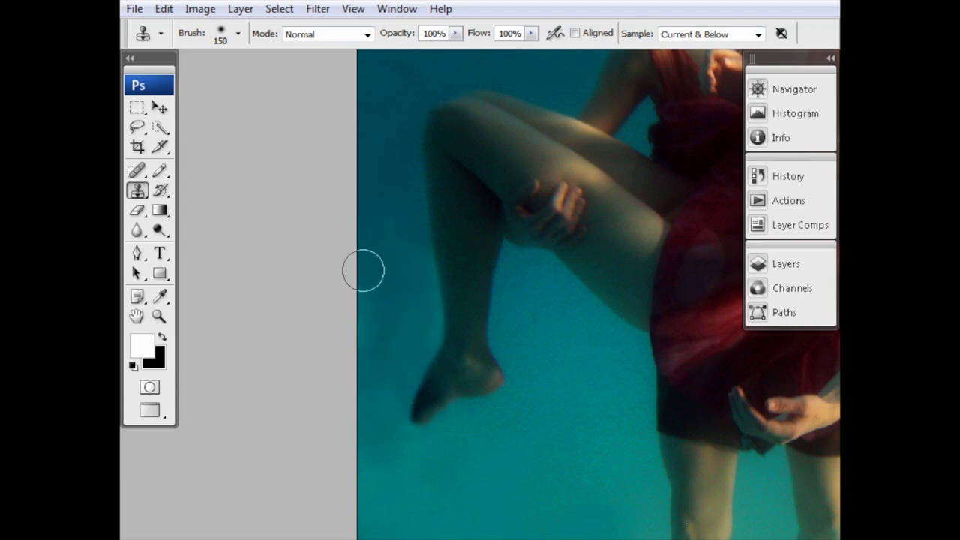
- Clone water over the dark patches beside the shin and foot with a 90 px brush
key(bracketleft)
key(bracketleft)
key(bracketleft)
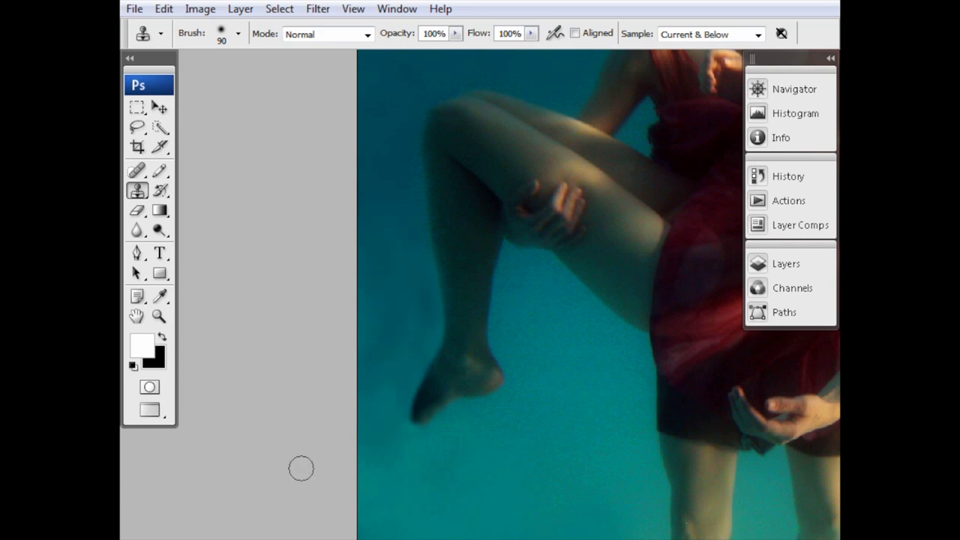
scroll(533, 452, up, 3)
drag(443, 380, 510, 446)
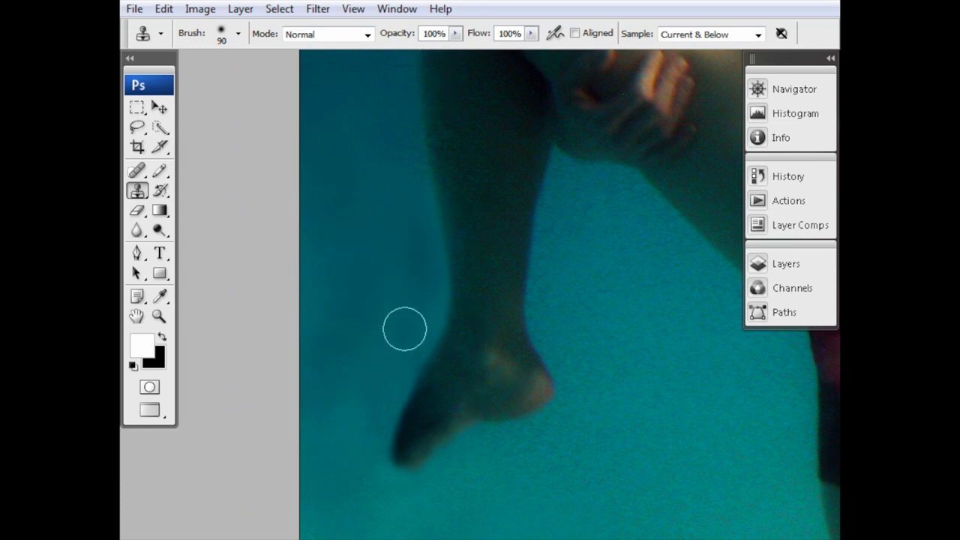
alt+click(345, 366)
click(403, 236)
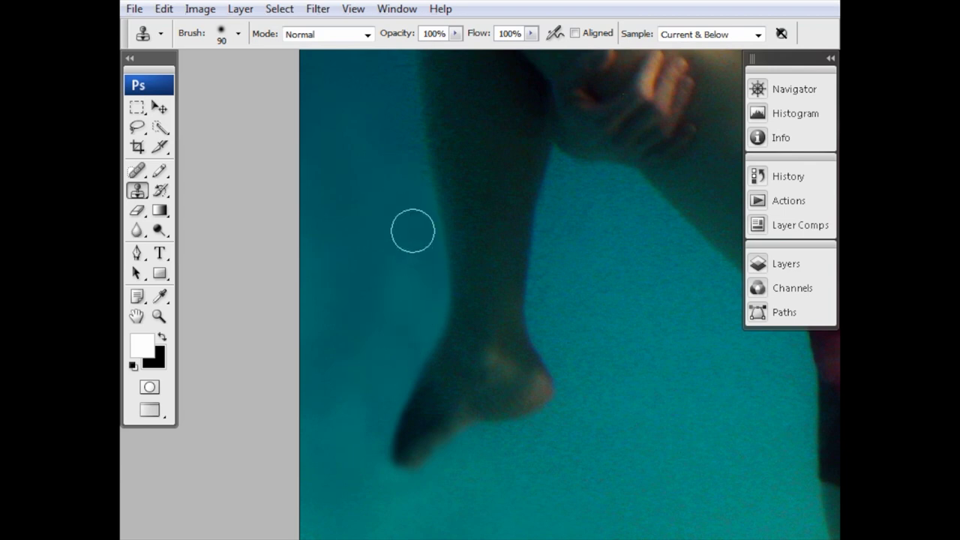
drag(376, 368, 309, 235)
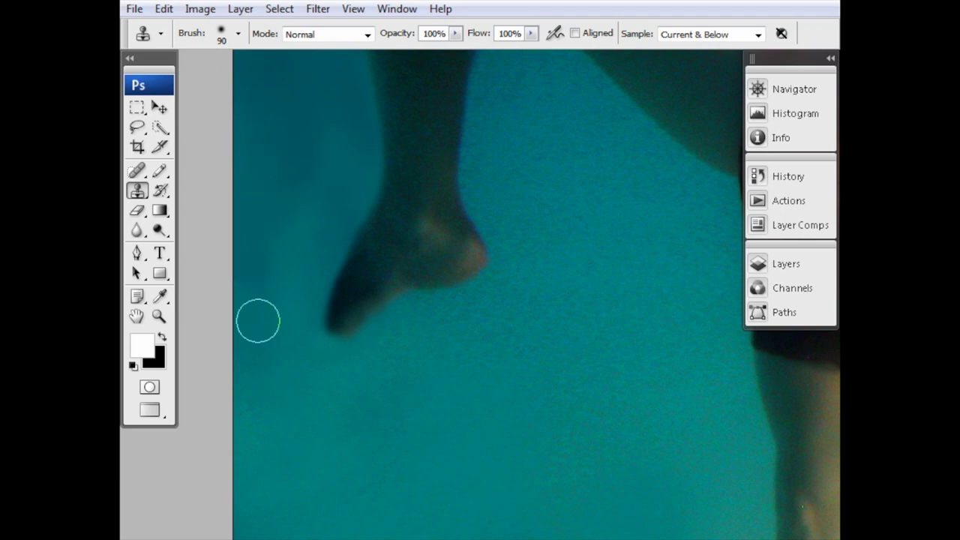
drag(292, 240, 337, 364)
- Sample water near the photo's left edge and even out the tones alongside the leg from knee to foot
alt+click(307, 120)
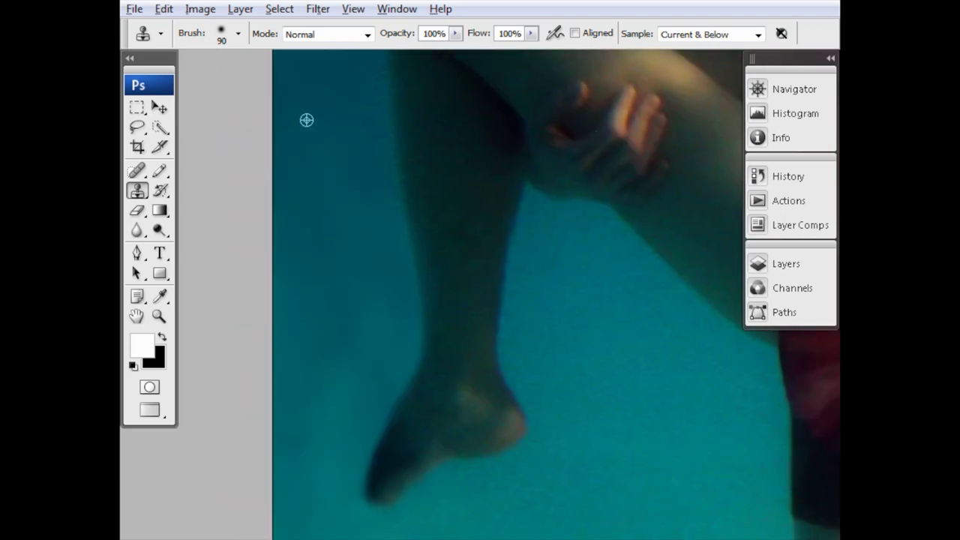
drag(372, 325, 369, 367)
drag(312, 216, 332, 480)
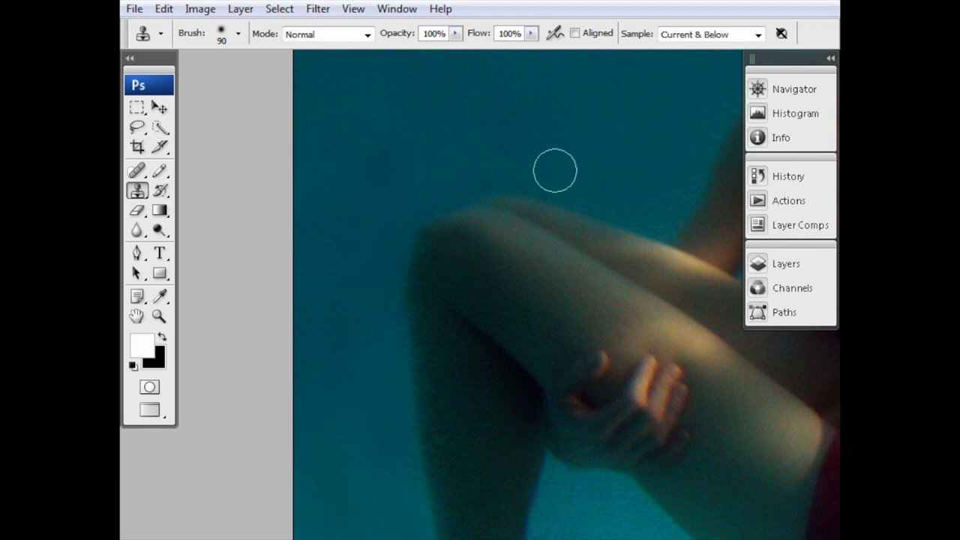
drag(453, 384, 430, 87)
drag(464, 336, 441, 195)
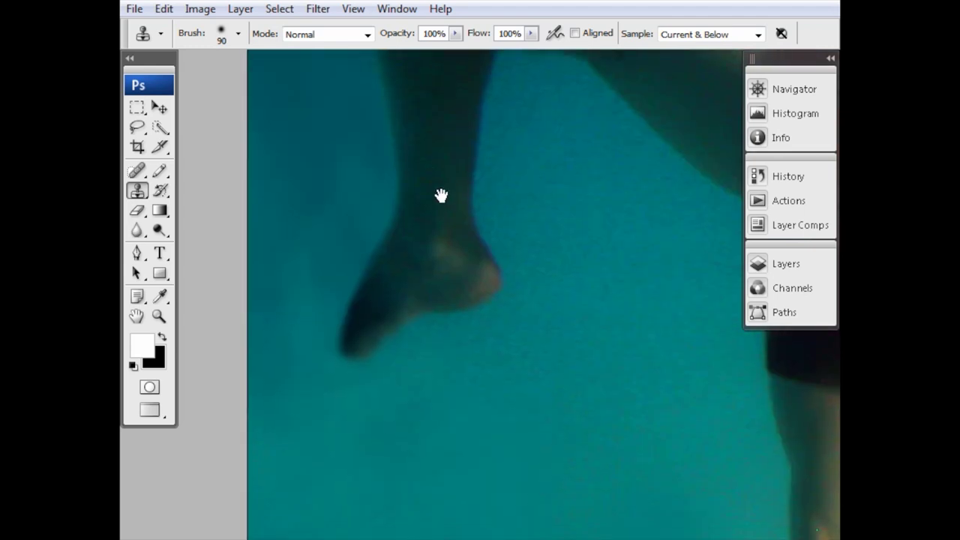
drag(342, 154, 331, 289)
mouse_move(275, 229)
mouse_down()
mouse_move(277, 244)
mouse_move(287, 224)
mouse_up()
drag(460, 429, 371, 432)
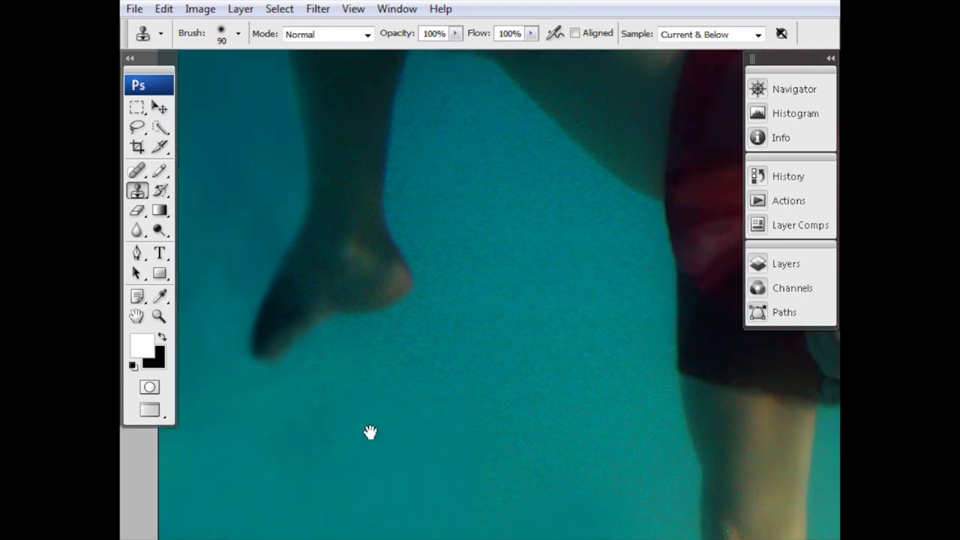
- Clone out the dark remnants in the photo's lower-left corner below the foot with a 125 px brush
key(bracketright)
key(bracketright)
drag(287, 222, 489, 242)
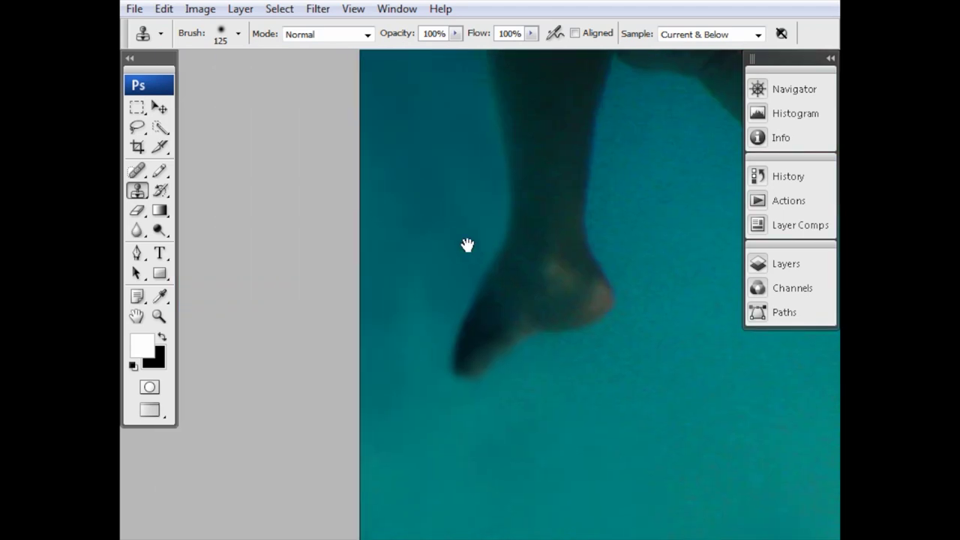
drag(495, 283, 398, 262)
mouse_move(392, 458)
mouse_down()
mouse_move(367, 337)
mouse_move(382, 338)
mouse_up()
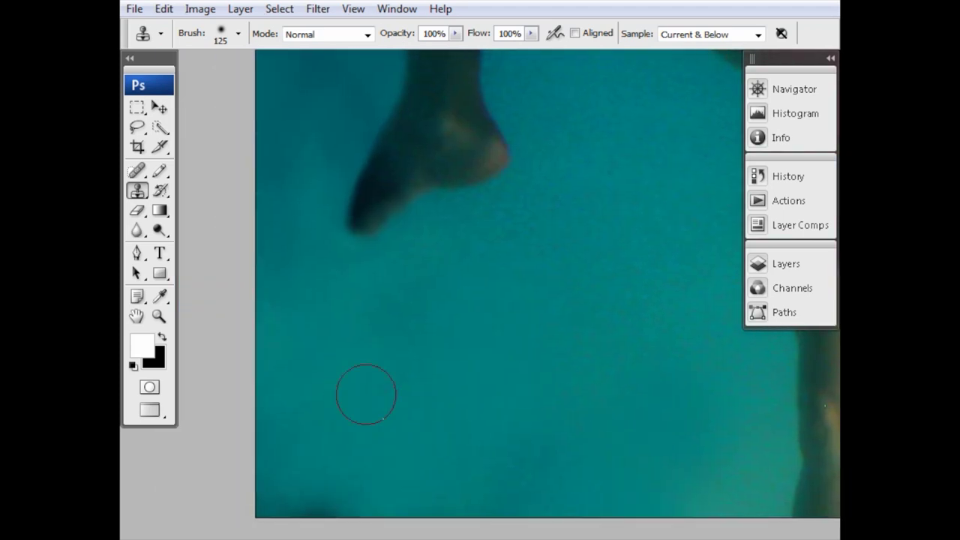
mouse_move(330, 490)
mouse_down()
mouse_move(270, 510)
mouse_move(275, 471)
mouse_up()
drag(294, 424, 305, 424)
click(297, 413)
mouse_move(472, 470)
mouse_down()
mouse_move(487, 488)
mouse_move(417, 505)
mouse_up()
- Smooth the remaining dark patches beside the ankle and toes with the Clone Stamp at 70 px
key(space)
mouse_move(326, 332)
mouse_down()
mouse_move(387, 305)
mouse_move(398, 416)
mouse_up()
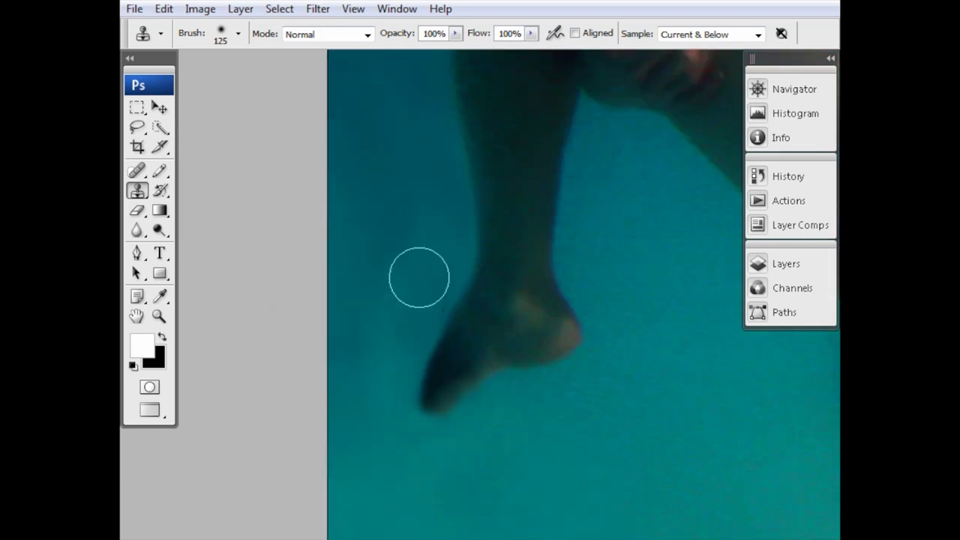
key(bracketleft)
key(bracketleft)
key(bracketleft)
key(bracketleft)
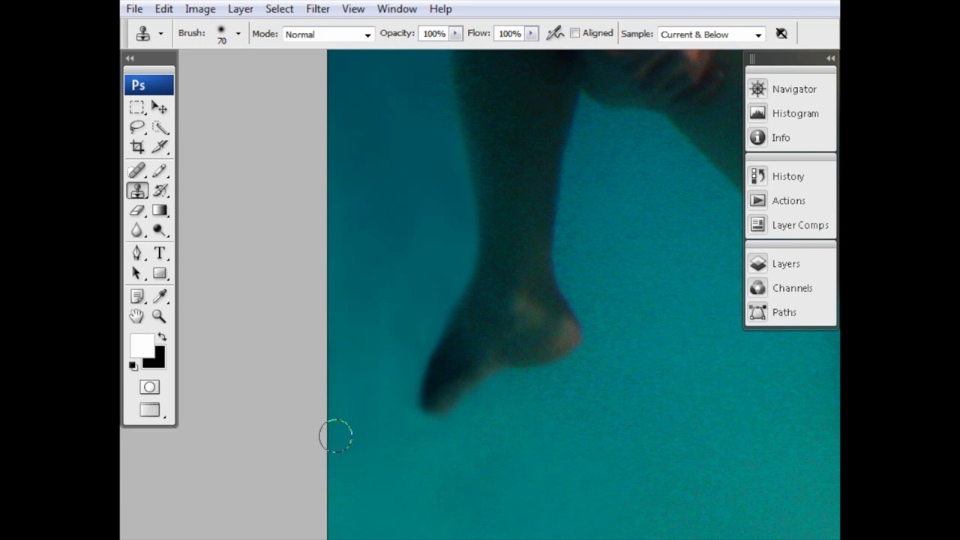
- Enlarge the Clone Stamp to 200 px and even out the open water between the foot and the standing legs
drag(334, 525, 246, 380)
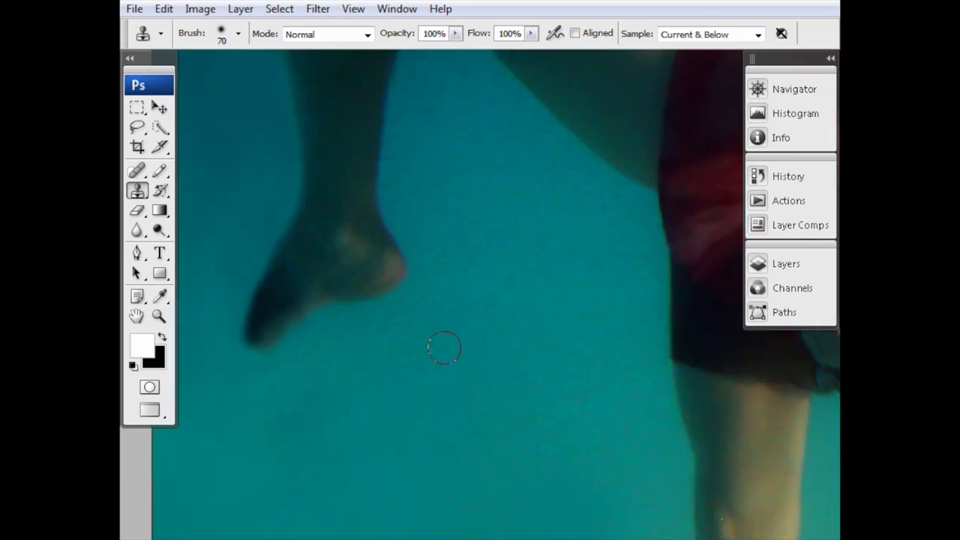
key(bracketright)
key(bracketright)
key(bracketright)
key(bracketright)
key(bracketright)
key(bracketright)
- Reduce the Clone Stamp to 80 px and check the water around the bent leg, foot and standing leg for uneven patches
drag(531, 282, 593, 458)
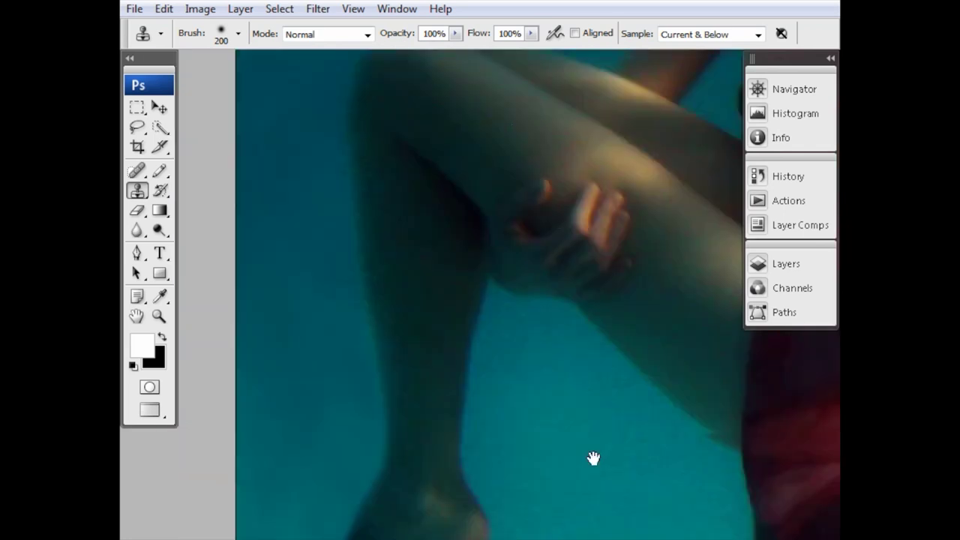
key(bracketleft)
key(bracketleft)
key(bracketleft)
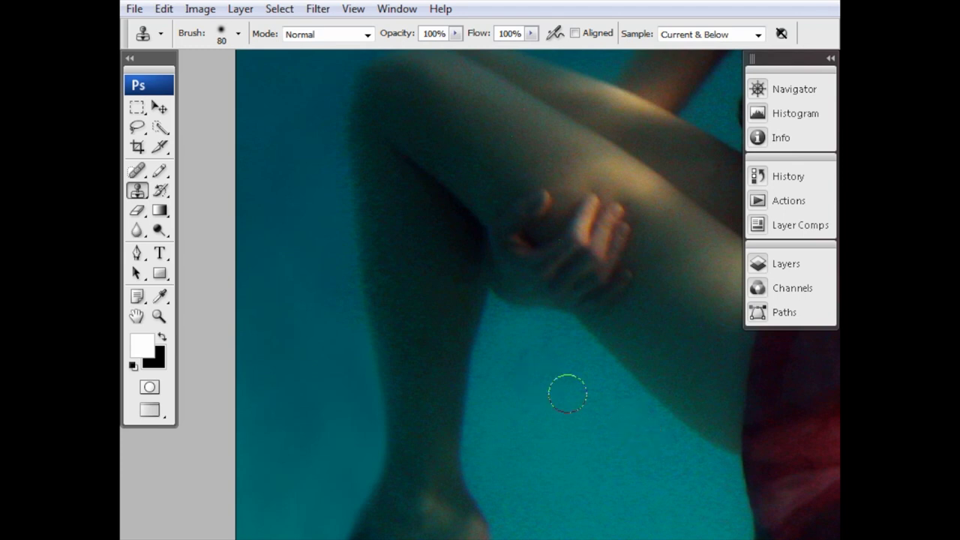
drag(519, 428, 472, 308)
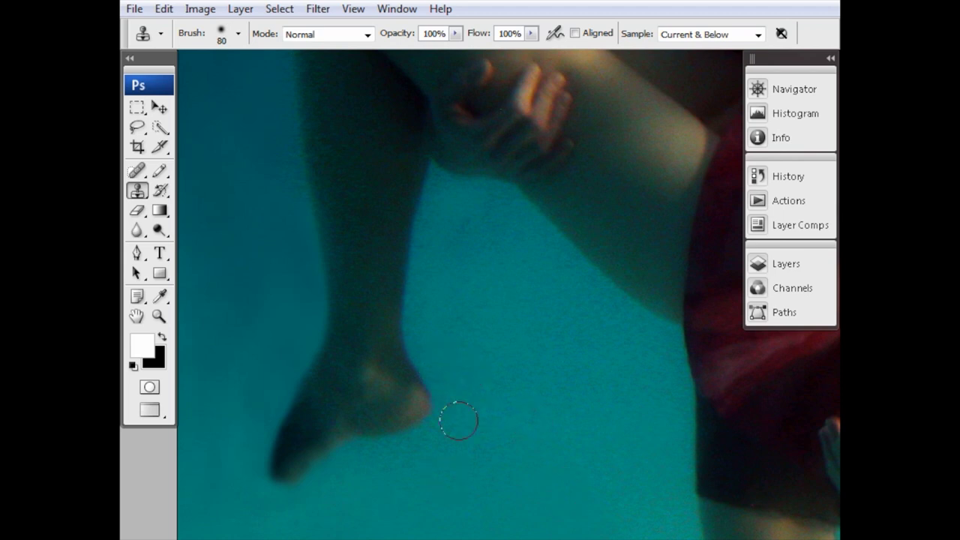
drag(383, 514, 324, 476)
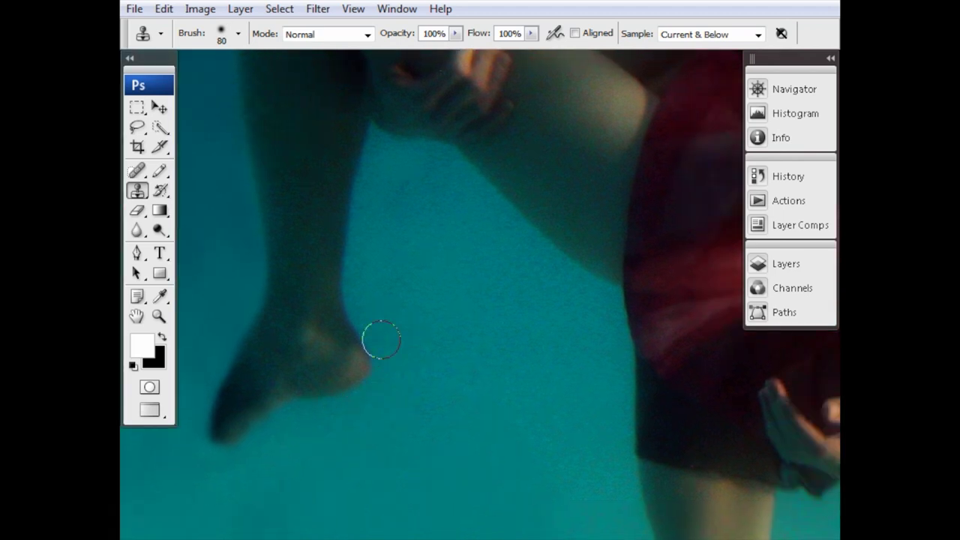
drag(471, 423, 363, 343)
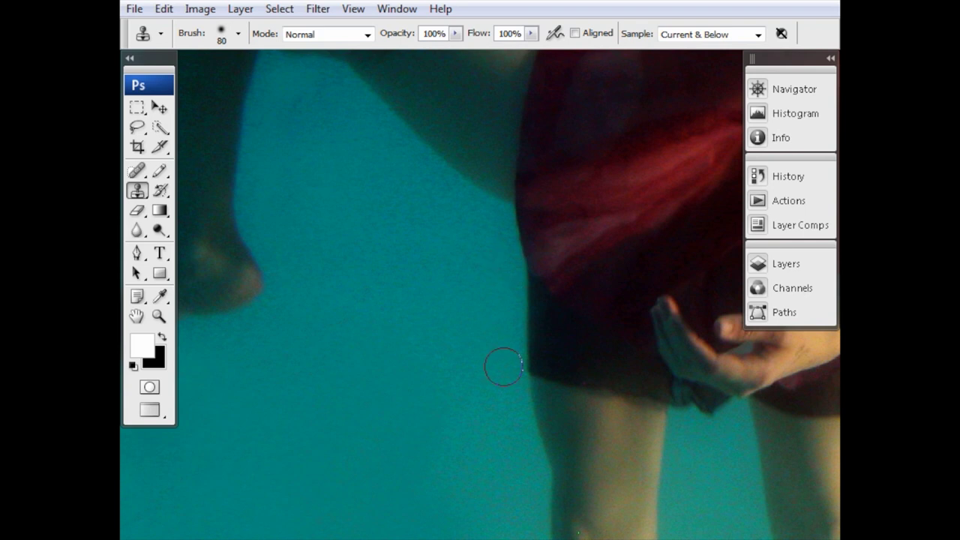
drag(391, 225, 466, 417)
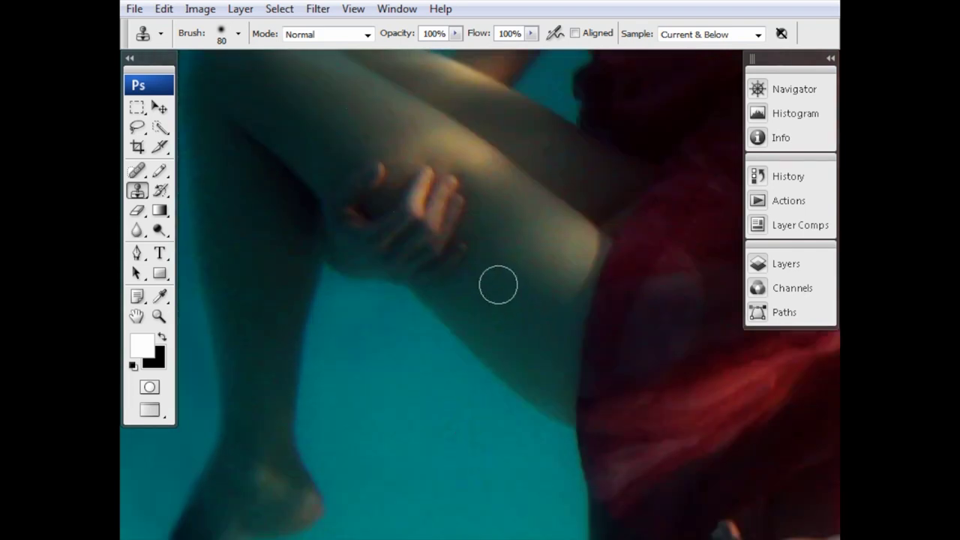
drag(473, 514, 467, 289)
drag(461, 399, 469, 237)
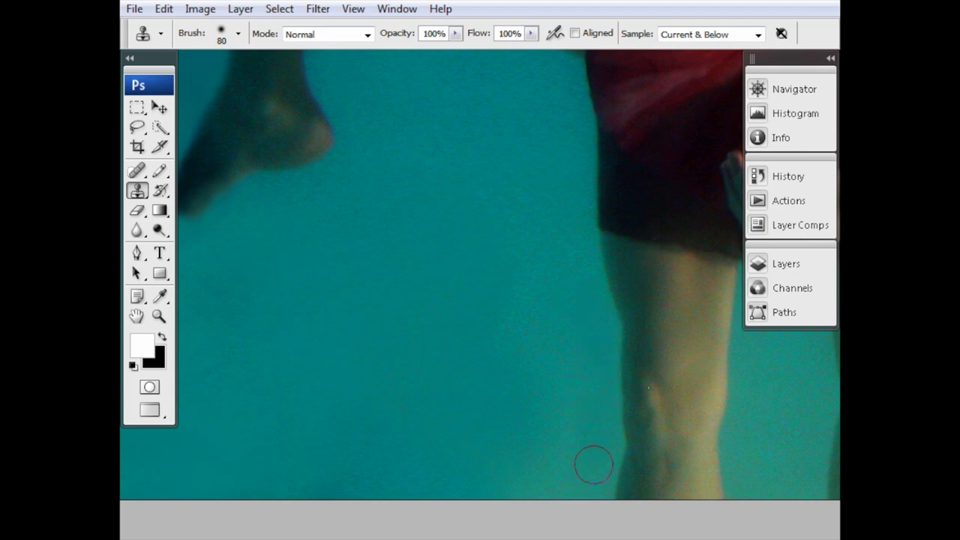
- Sample clean water and clone over the uneven patch below the toes in the photo's lower-left area
mouse_move(340, 388)
mouse_down()
mouse_move(353, 407)
mouse_move(493, 327)
mouse_move(424, 333)
mouse_move(420, 253)
mouse_up()
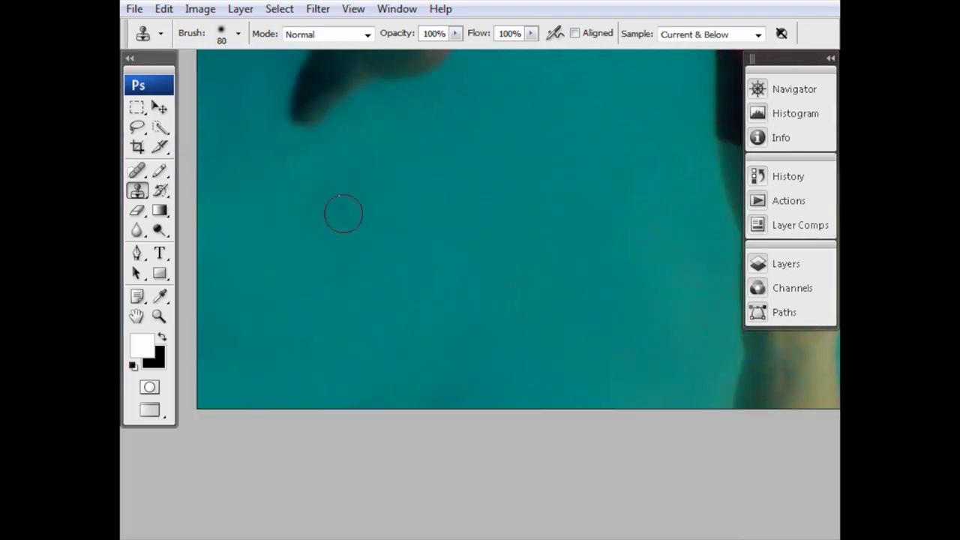
alt+click(544, 206)
click(380, 250)
- Remove the pale spot in the water beside the upright woman's shoulder with the Spot Healing Brush at 70 px
drag(527, 231, 434, 409)
scroll(354, 328, down, 1)
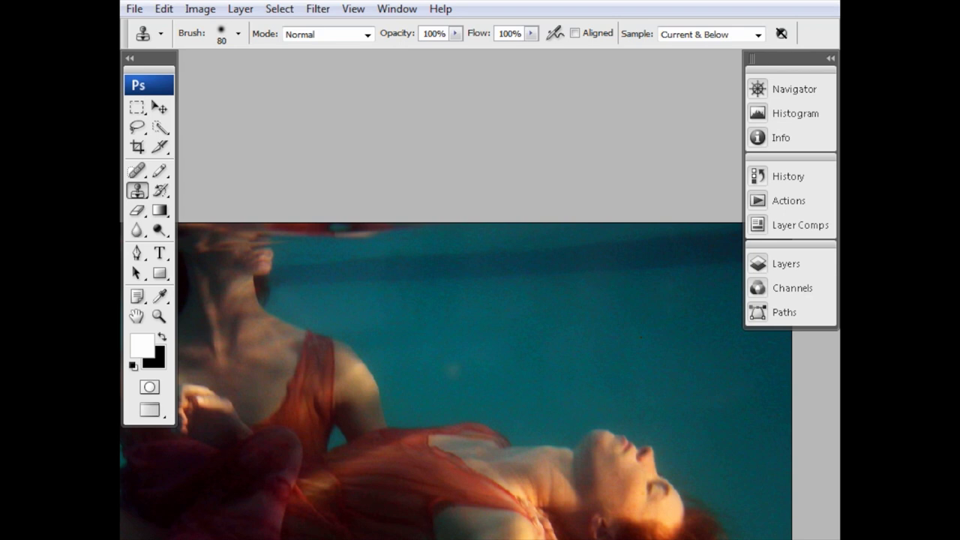
key(alt)
click(446, 386)
click(451, 369)
click(137, 171)
click(513, 138)
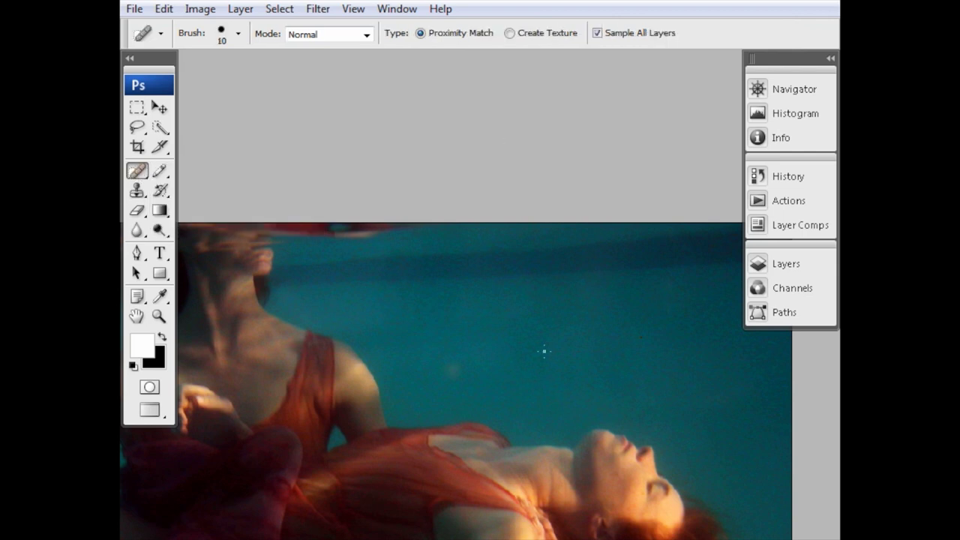
click(454, 366)
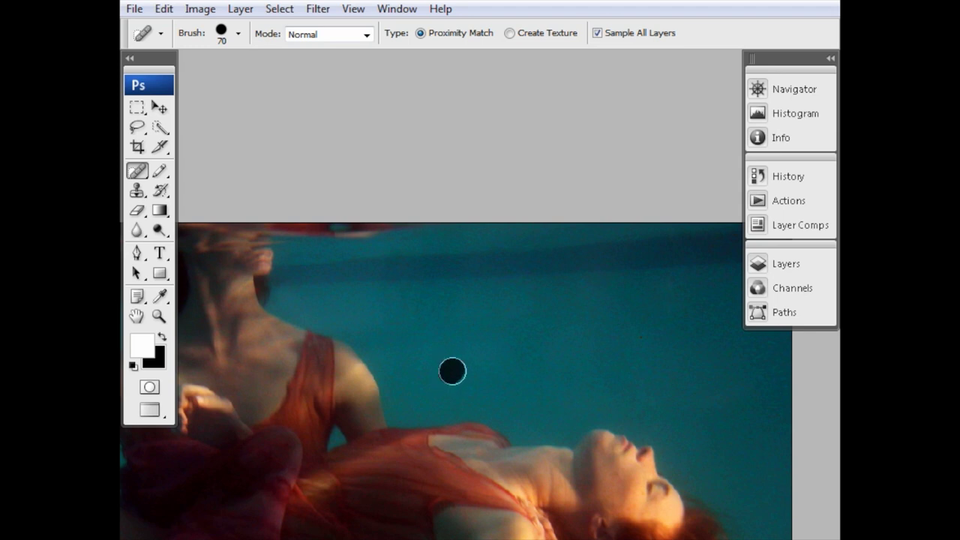
- Remove the tiny bright speck in the water above the reclining woman's face with the Spot Healing Brush at 15 px
mouse_move(439, 327)
mouse_down()
mouse_move(535, 350)
mouse_move(559, 326)
mouse_up()
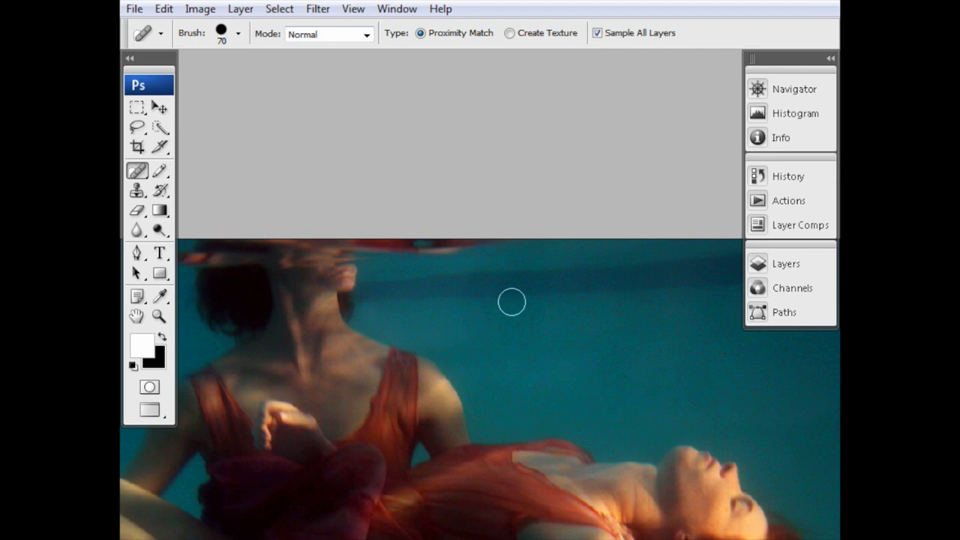
key(s)
mouse_move(521, 343)
mouse_down()
mouse_move(473, 332)
mouse_move(487, 321)
mouse_move(479, 363)
mouse_move(490, 324)
mouse_up()
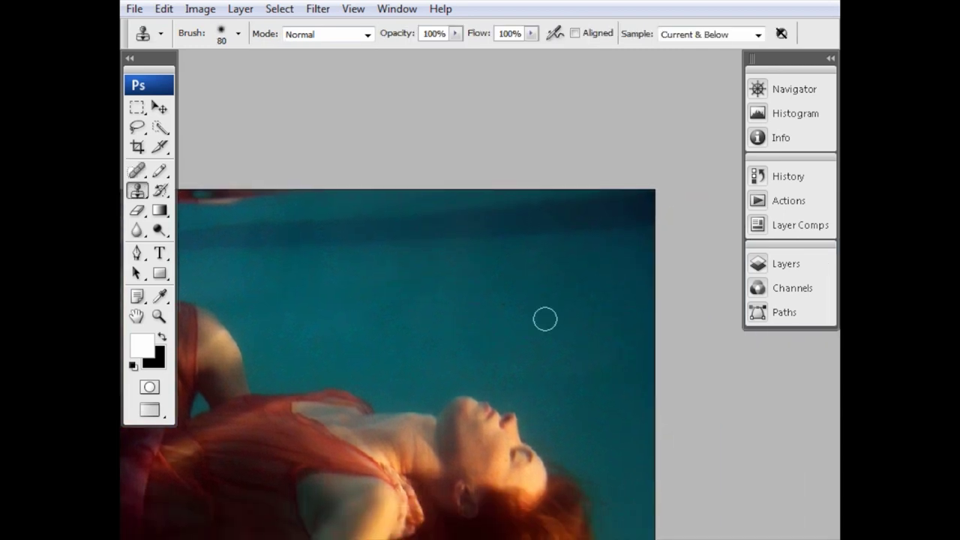
scroll(559, 320, up, 3)
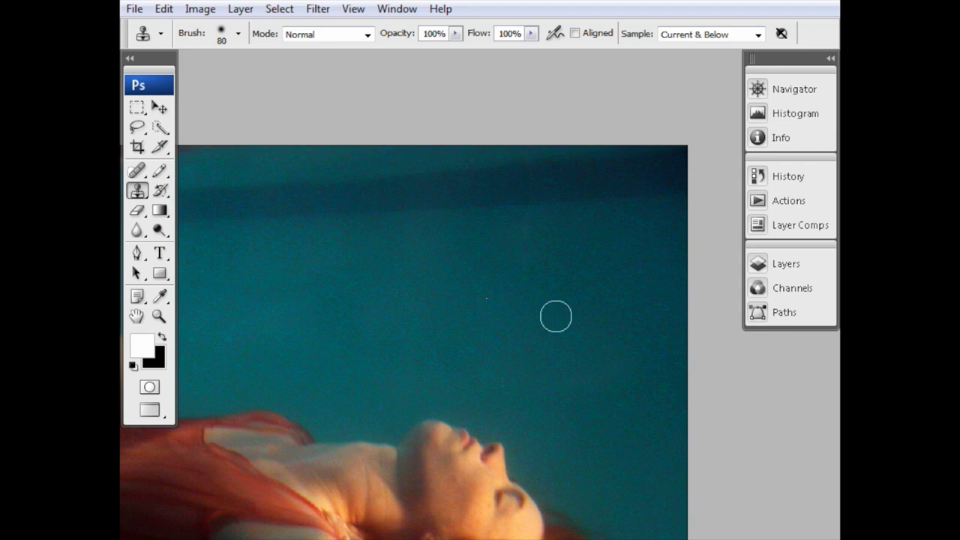
scroll(556, 316, up, 2)
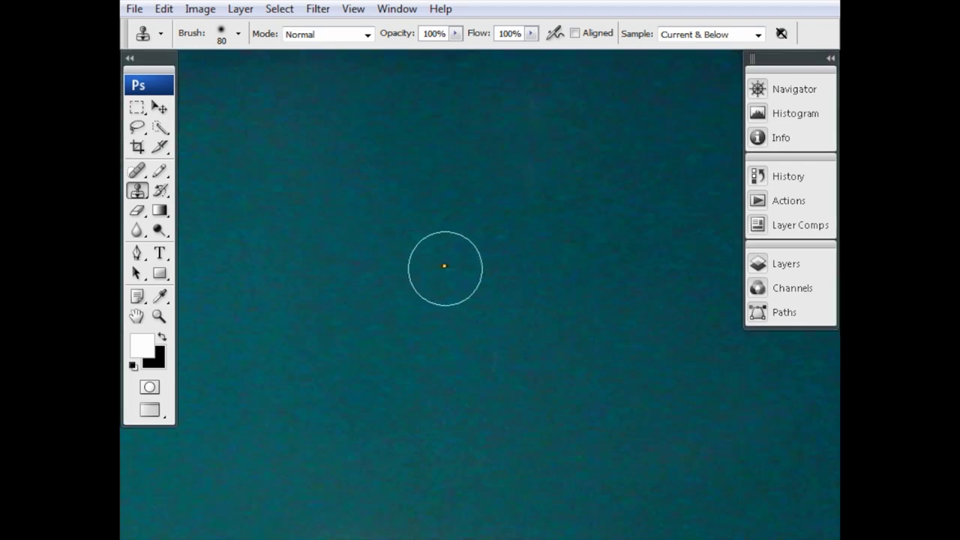
key(bracketleft)
key(bracketleft)
key(bracketleft)
key(bracketleft)
key(bracketleft)
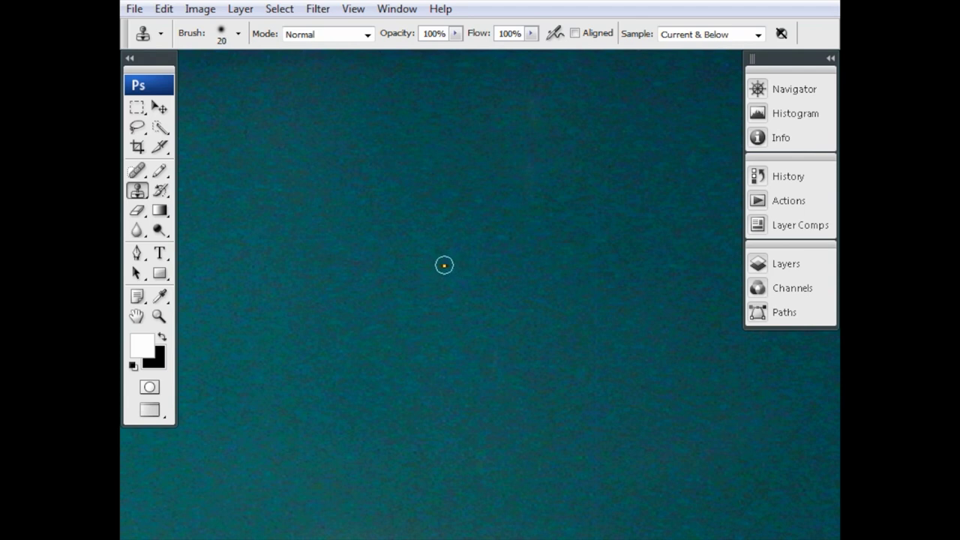
key(j)
key(bracketleft)
key(bracketleft)
key(bracketleft)
key(bracketleft)
key(bracketleft)
key(bracketleft)
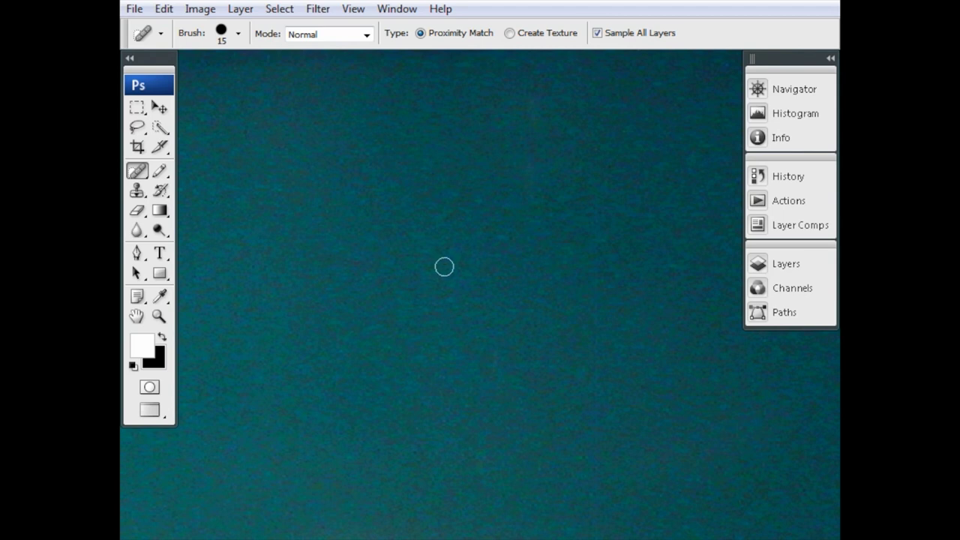
- Sample clear water with the Clone Stamp at 80 px and paint over the dark band's start beside the upright woman's chin
scroll(456, 291, down, 2)
drag(456, 291, 645, 320)
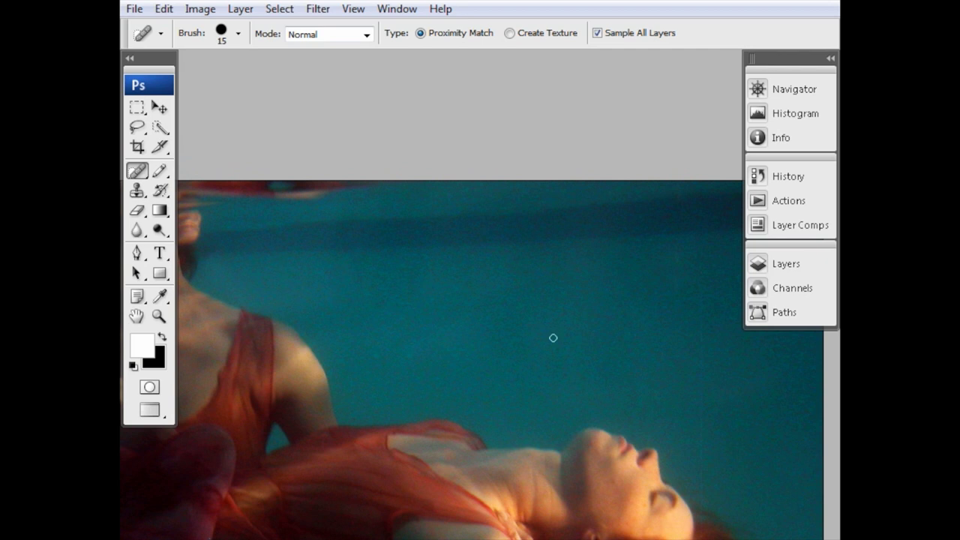
scroll(557, 329, up, 1)
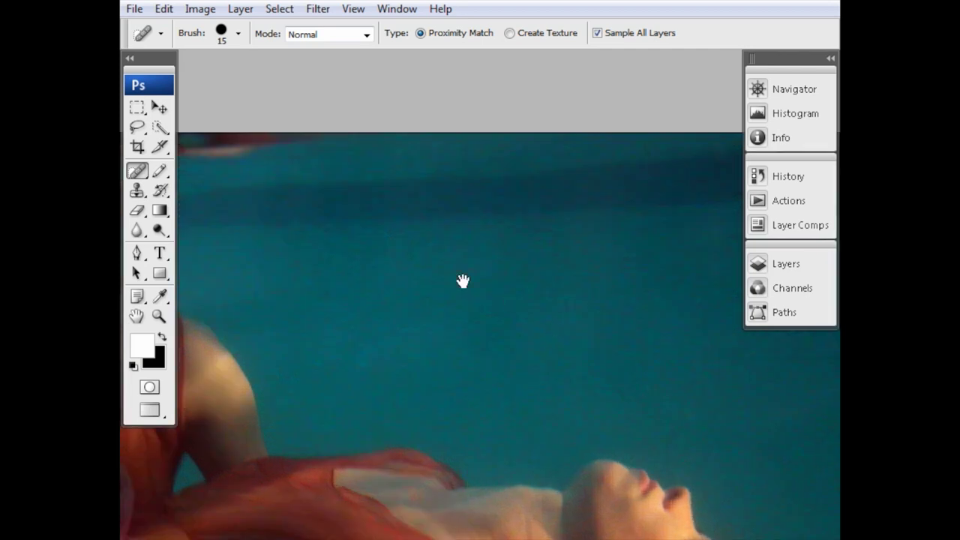
drag(460, 278, 663, 304)
scroll(588, 304, up, 1)
scroll(586, 303, down, 2)
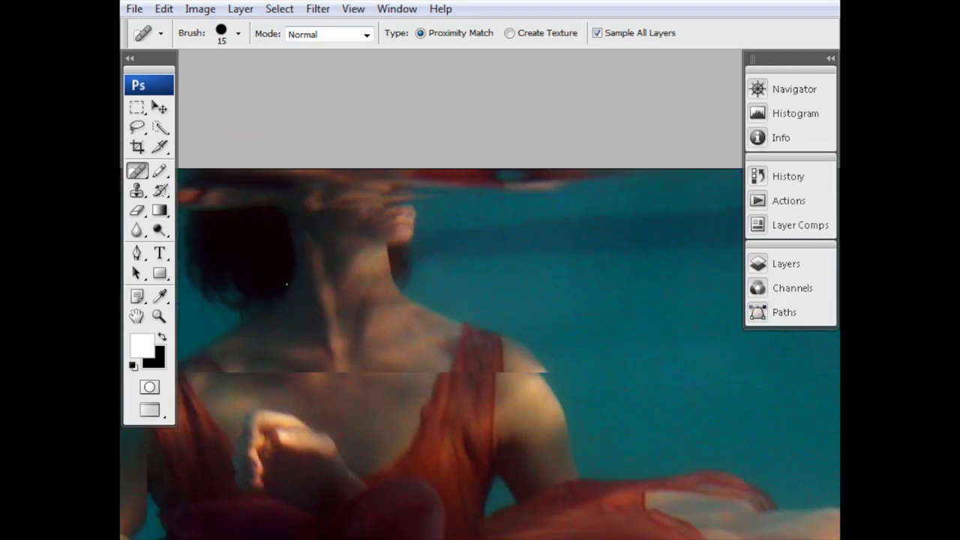
drag(669, 353, 566, 391)
key(s)
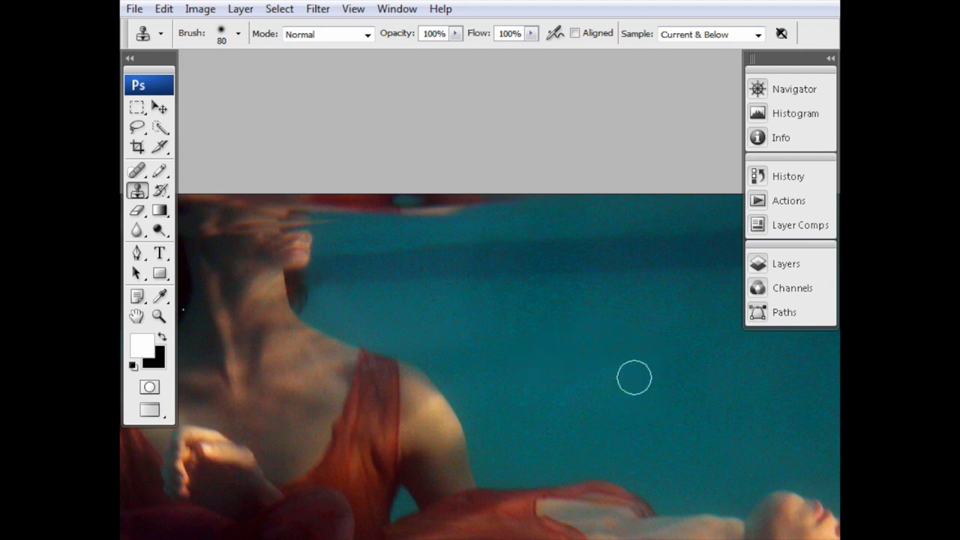
key(alt)
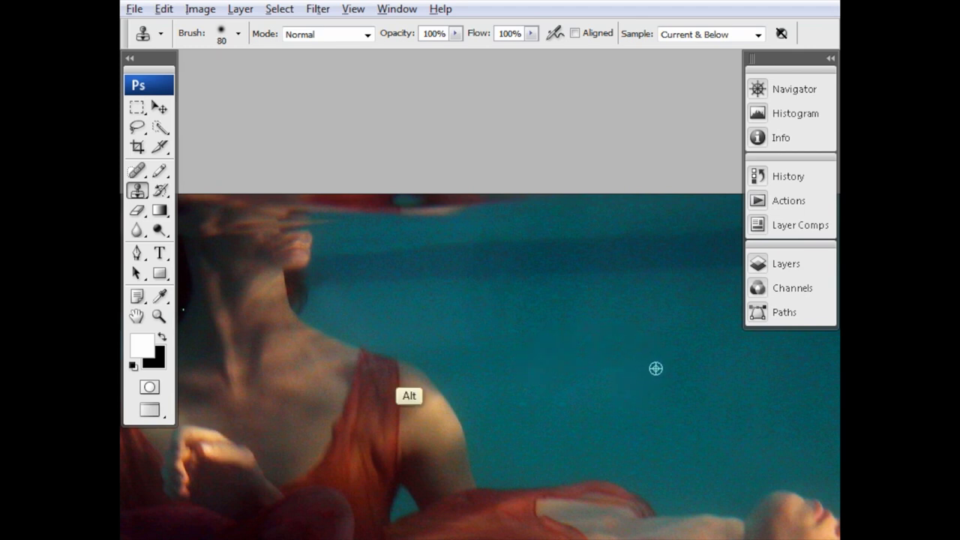
alt+click(646, 405)
mouse_move(331, 262)
mouse_down()
mouse_move(396, 259)
mouse_move(352, 264)
mouse_move(397, 265)
mouse_move(389, 269)
mouse_move(500, 241)
mouse_move(440, 259)
mouse_move(488, 268)
mouse_move(362, 273)
mouse_up()
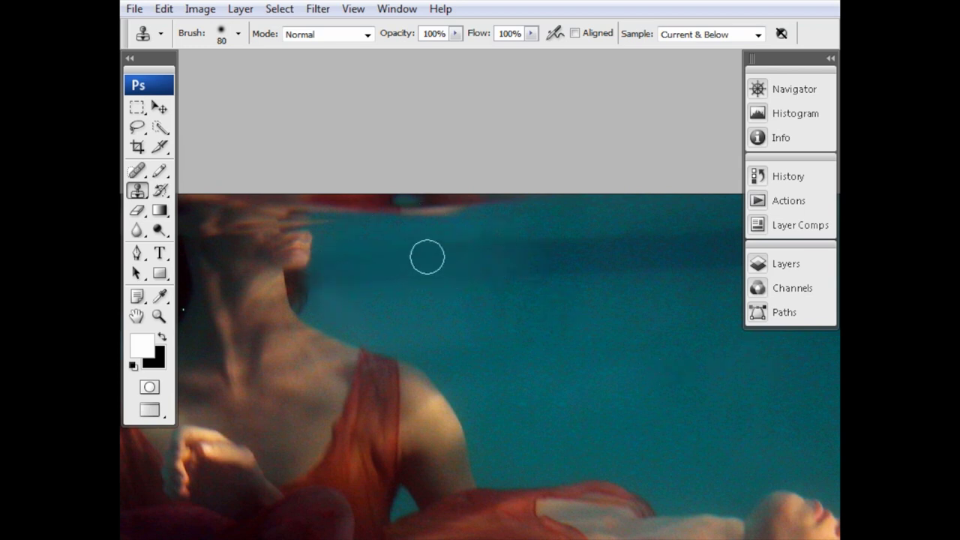
- Clone out the dark band just below the red reflection and blend its edges into the surrounding water
mouse_move(436, 231)
mouse_down()
mouse_move(392, 235)
mouse_move(468, 232)
mouse_up()
mouse_move(522, 219)
mouse_down()
mouse_move(565, 259)
mouse_move(573, 282)
mouse_up()
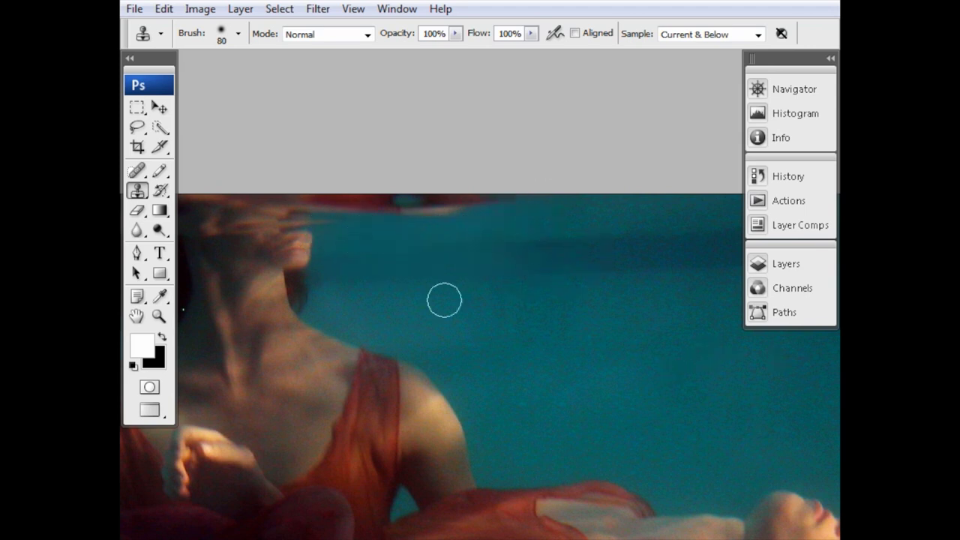
mouse_move(375, 285)
mouse_down()
mouse_move(354, 298)
mouse_move(359, 286)
mouse_move(354, 298)
mouse_move(422, 290)
mouse_move(484, 245)
mouse_move(523, 251)
mouse_up()
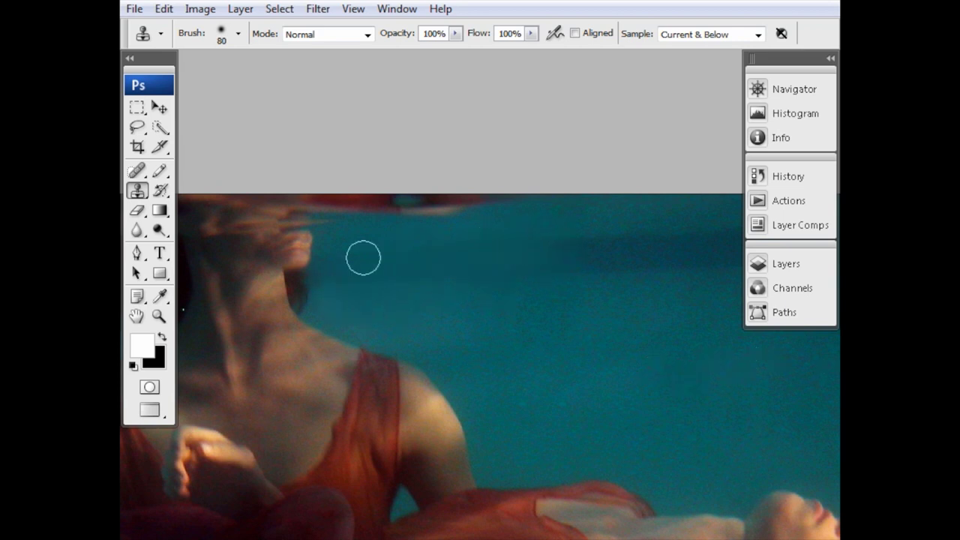
- Continue cloning out the dark band above the reclining woman toward the photo's right side, resampling the water beneath it
key(space)
drag(471, 306, 379, 275)
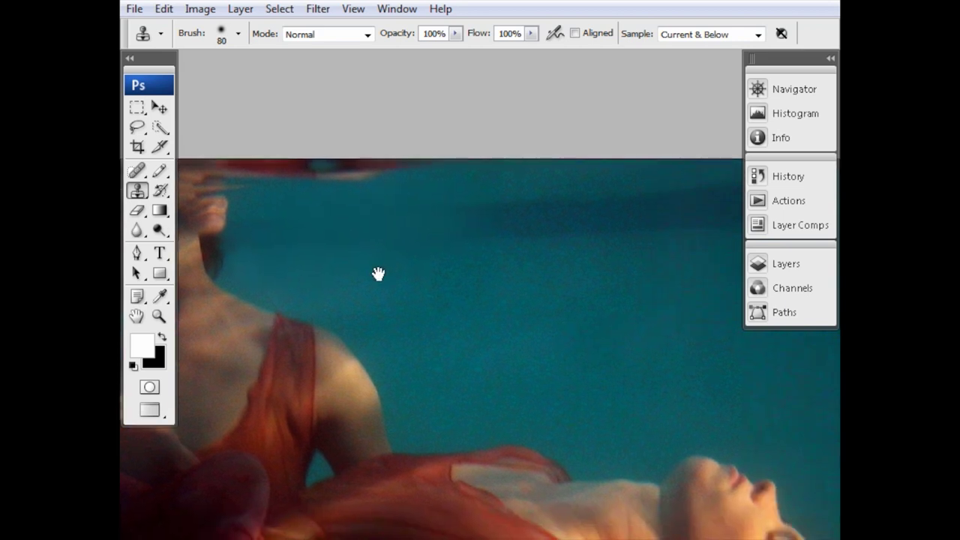
drag(525, 269, 418, 297)
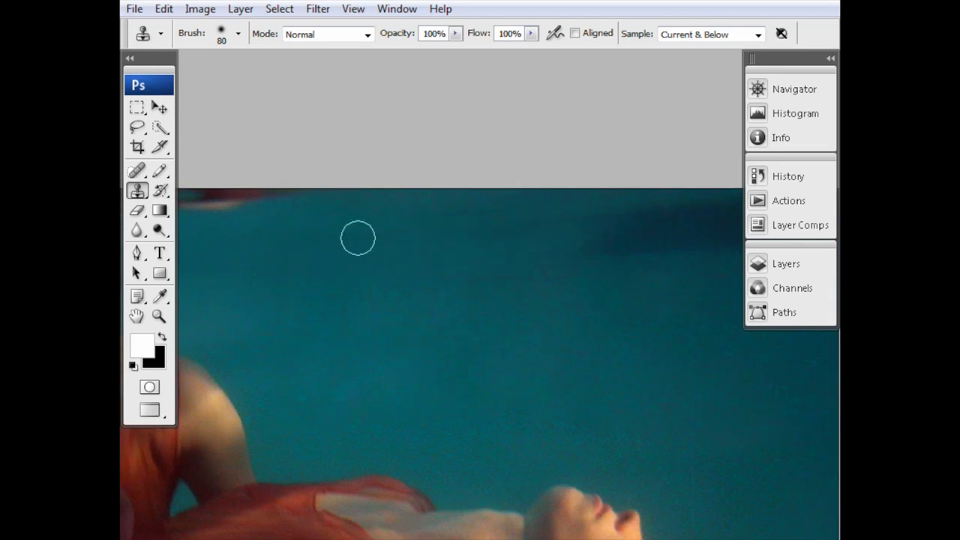
alt+click(553, 298)
key(space)
mouse_move(365, 307)
mouse_down()
mouse_move(540, 266)
mouse_move(389, 332)
mouse_up()
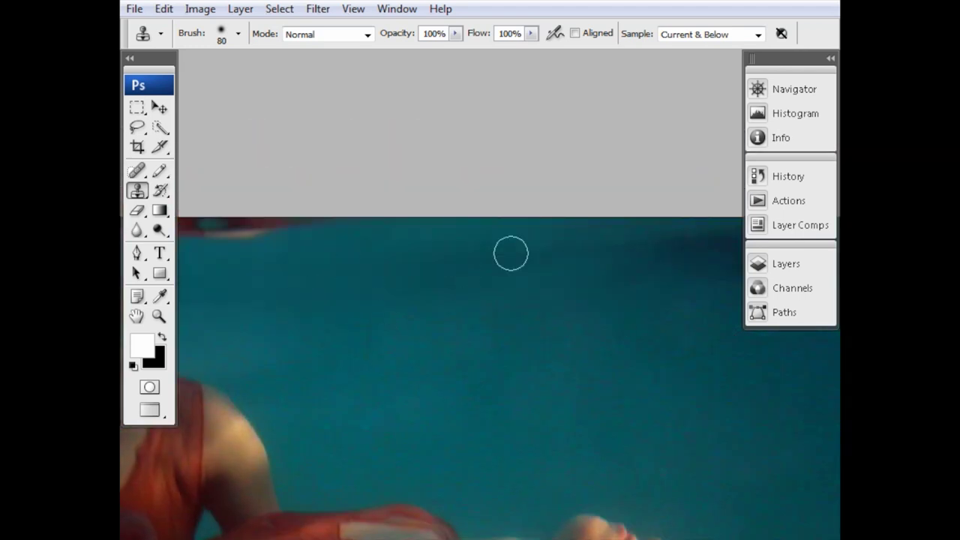
mouse_move(411, 254)
mouse_down()
mouse_move(438, 259)
mouse_move(477, 252)
mouse_move(420, 249)
mouse_move(540, 241)
mouse_move(502, 256)
mouse_move(621, 242)
mouse_move(542, 257)
mouse_move(333, 237)
mouse_move(374, 240)
mouse_move(478, 221)
mouse_move(525, 229)
mouse_up()
- Clone away the rest of the dark band in the photo's upper-right corner, sampling water near the right edge
drag(504, 301, 310, 270)
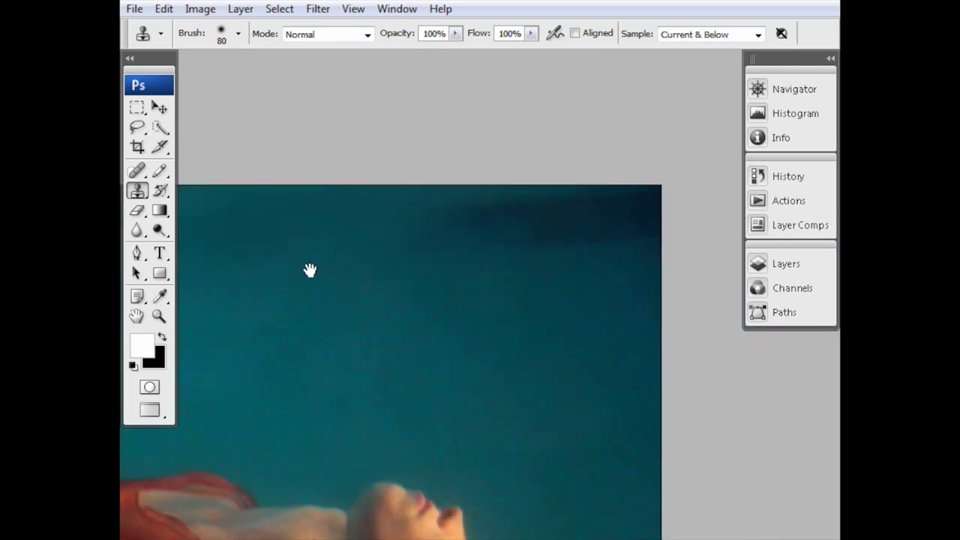
drag(439, 272, 547, 221)
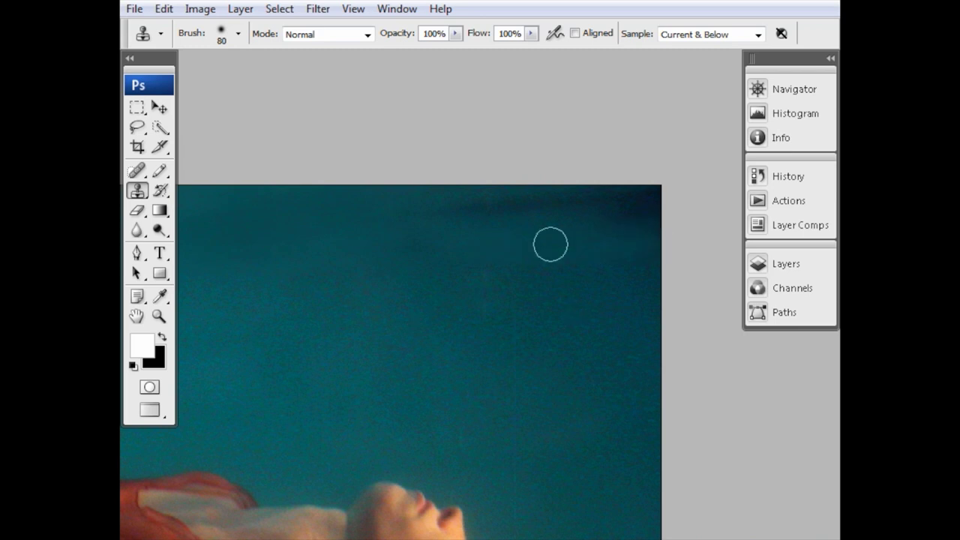
alt+click(641, 292)
mouse_move(651, 263)
mouse_down()
mouse_move(656, 237)
mouse_move(542, 201)
mouse_move(674, 201)
mouse_move(484, 217)
mouse_move(525, 194)
mouse_move(416, 203)
mouse_up()
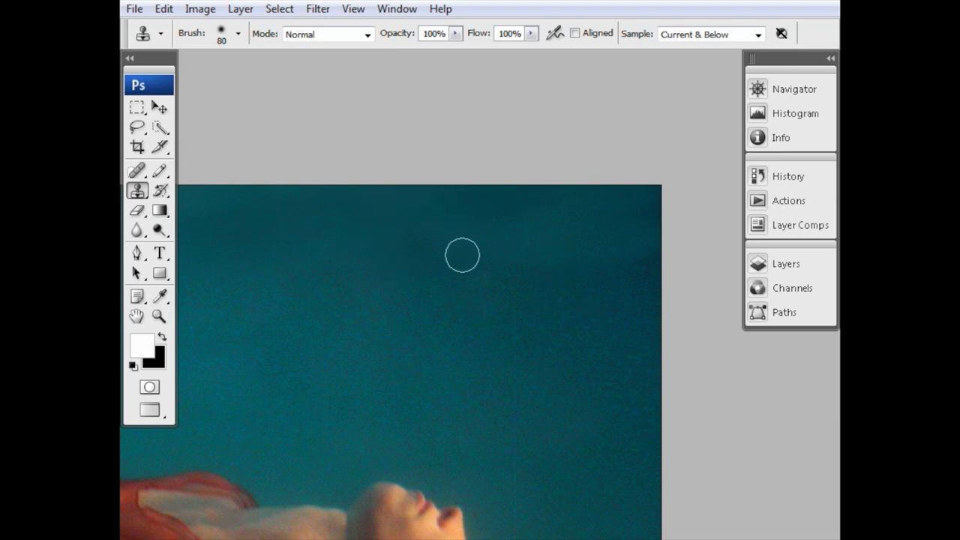
- Enlarge the Clone Stamp to 250 px, resample the water and even out the blotchy tones above the reclining woman's face
key(alt)
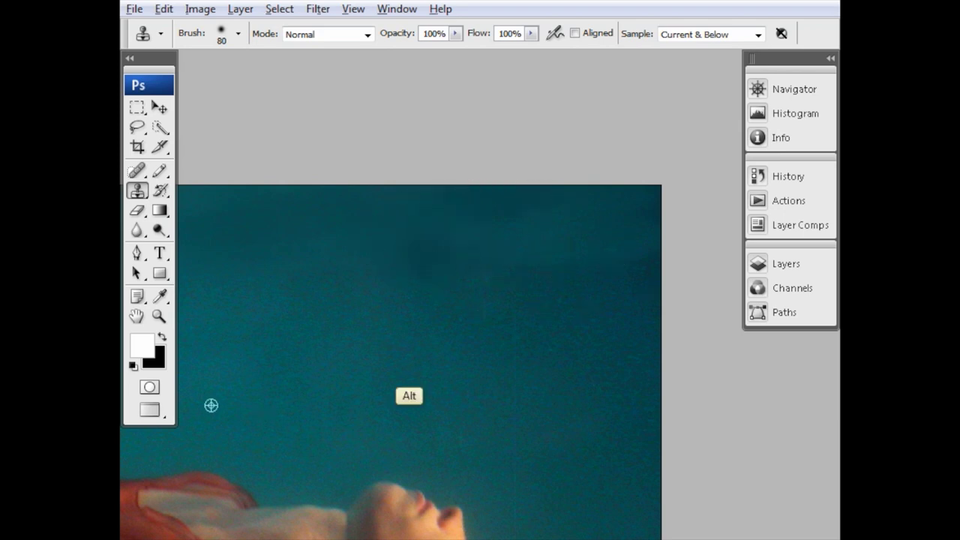
alt+click(283, 237)
key(bracketright)
key(bracketright)
key(bracketright)
key(bracketright)
key(bracketright)
key(bracketright)
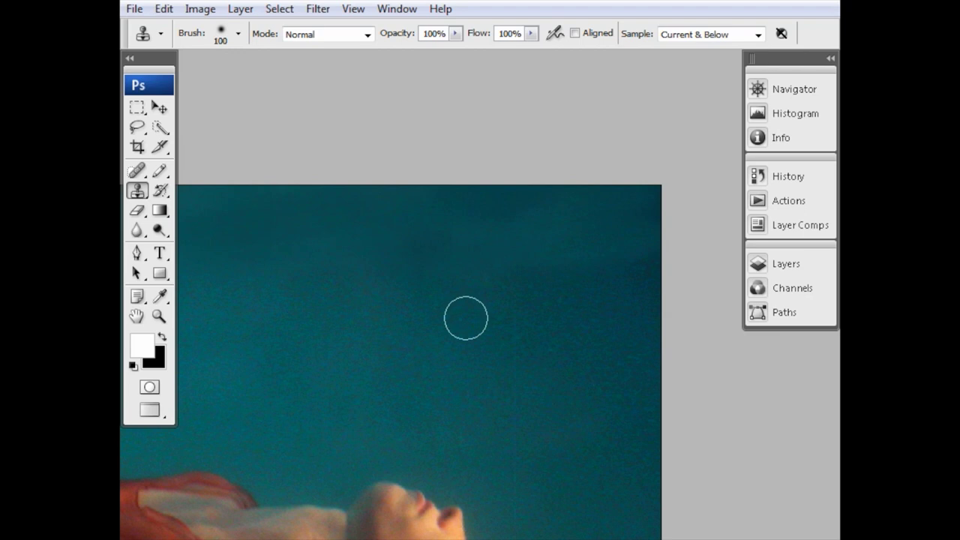
key(bracketright)
alt+click(340, 351)
mouse_move(469, 268)
mouse_down()
mouse_move(519, 318)
mouse_move(556, 310)
mouse_move(582, 275)
mouse_move(601, 305)
mouse_move(616, 251)
mouse_move(590, 202)
mouse_move(482, 209)
mouse_move(510, 220)
mouse_up()
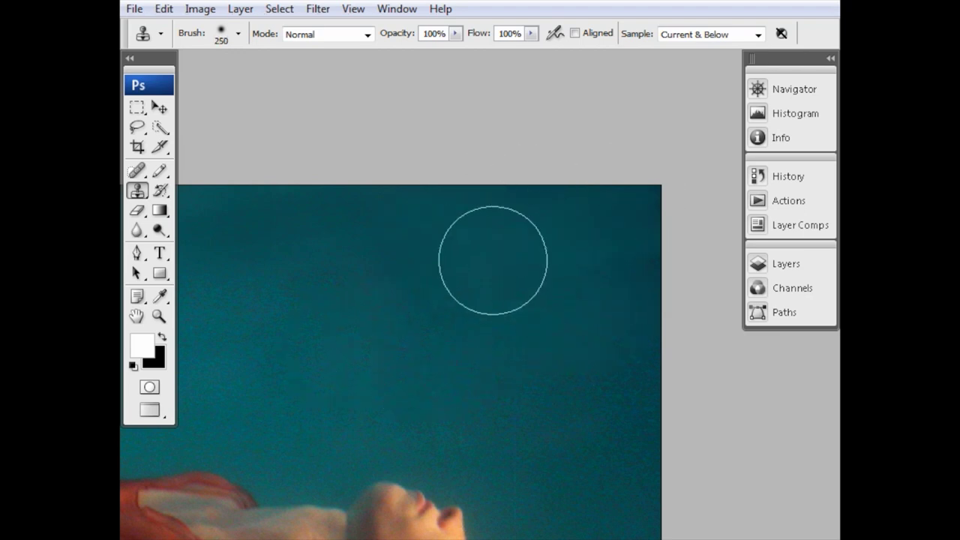
mouse_move(387, 375)
mouse_down()
mouse_move(372, 365)
mouse_move(436, 383)
mouse_up()
key(ctrl)
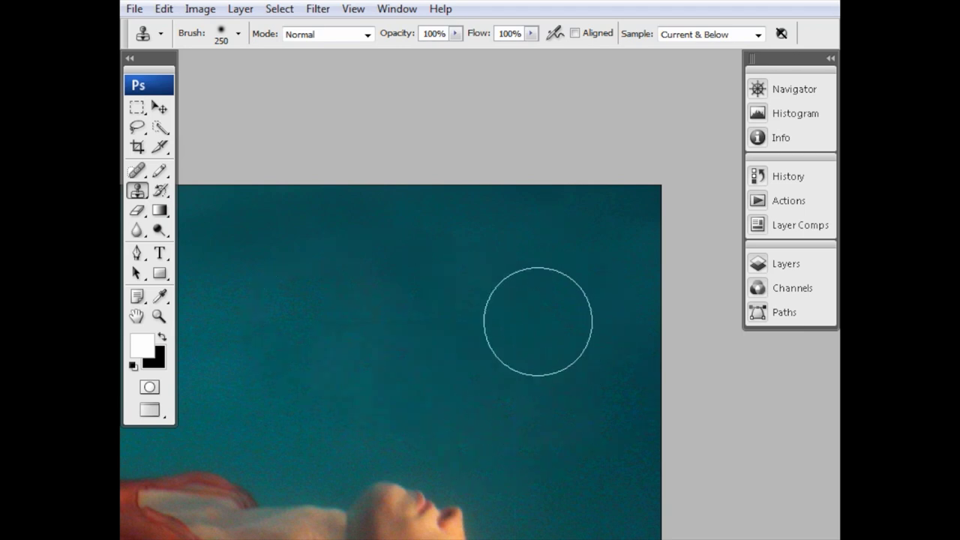
- Resample the water near the photo's upper-right corner and clone over the blotches remaining above the reclining woman's face
alt+click(542, 297)
mouse_move(450, 368)
mouse_down()
mouse_move(348, 340)
mouse_move(354, 360)
mouse_move(557, 320)
mouse_up()
mouse_move(510, 289)
mouse_down()
mouse_move(390, 315)
mouse_move(397, 235)
mouse_up()
drag(274, 258, 510, 285)
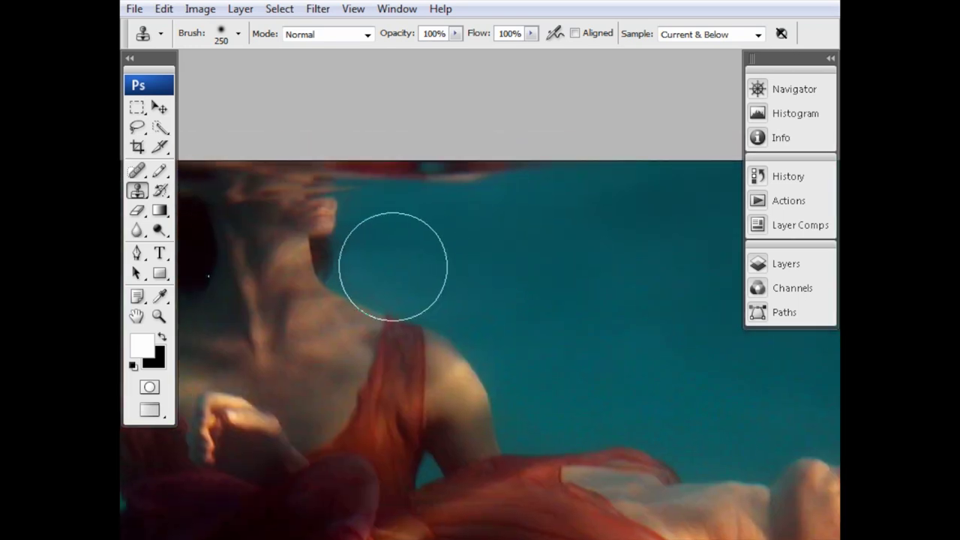
- Reduce the Clone Stamp to 100 px and even out the water beside the standing woman's neck and shoulder, resampling below the surface
key(bracketleft)
key(bracketleft)
key(bracketleft)
key(bracketleft)
key(bracketleft)
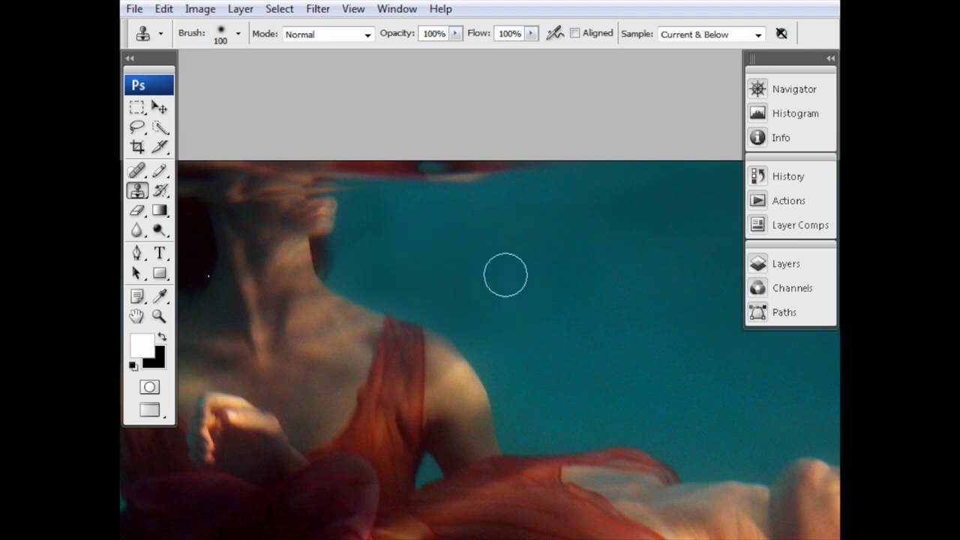
mouse_move(525, 298)
mouse_down()
mouse_move(475, 296)
mouse_move(488, 287)
mouse_move(520, 316)
mouse_move(524, 374)
mouse_move(540, 393)
mouse_up()
mouse_move(528, 427)
mouse_down()
mouse_move(588, 369)
mouse_move(530, 312)
mouse_move(559, 312)
mouse_move(480, 251)
mouse_move(503, 234)
mouse_move(498, 318)
mouse_move(477, 239)
mouse_up()
mouse_move(554, 294)
mouse_down()
mouse_move(456, 237)
mouse_move(424, 204)
mouse_up()
alt+click(378, 171)
mouse_move(523, 198)
mouse_down()
mouse_move(527, 189)
mouse_move(560, 270)
mouse_move(574, 268)
mouse_up()
- Enlarge the Clone Stamp to 200 px, blend the water between the standing woman and the photo's right side, and undo the last stroke
key(bracketleft)
key(bracketleft)
key(bracketright)
key(bracketright)
key(bracketright)
key(bracketright)
key(bracketright)
mouse_move(570, 235)
mouse_down()
mouse_move(488, 199)
mouse_move(409, 238)
mouse_move(413, 271)
mouse_up()
alt+click(443, 233)
drag(596, 214, 632, 228)
drag(610, 269, 450, 239)
mouse_move(540, 199)
mouse_down()
mouse_move(595, 293)
mouse_move(628, 427)
mouse_up()
key(ctrl+z)
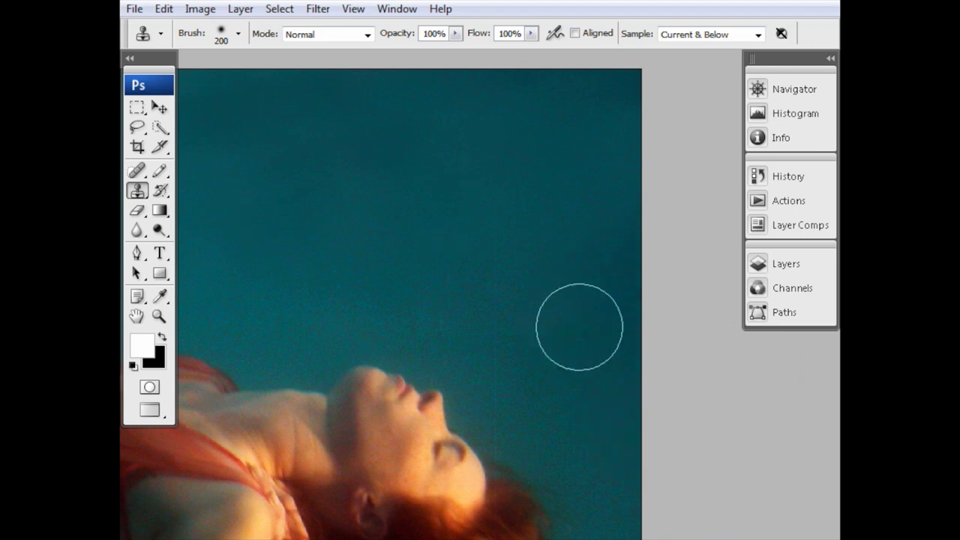
- Clone water sampled from the upper area over the uneven tones directly above the reclining woman's face and near the right edge
alt+click(429, 162)
mouse_move(603, 256)
mouse_down()
mouse_move(592, 252)
mouse_move(603, 268)
mouse_move(598, 382)
mouse_move(534, 335)
mouse_up()
alt+click(553, 152)
mouse_move(384, 308)
mouse_down()
mouse_move(388, 293)
mouse_move(300, 311)
mouse_move(332, 320)
mouse_move(288, 325)
mouse_move(259, 304)
mouse_up()
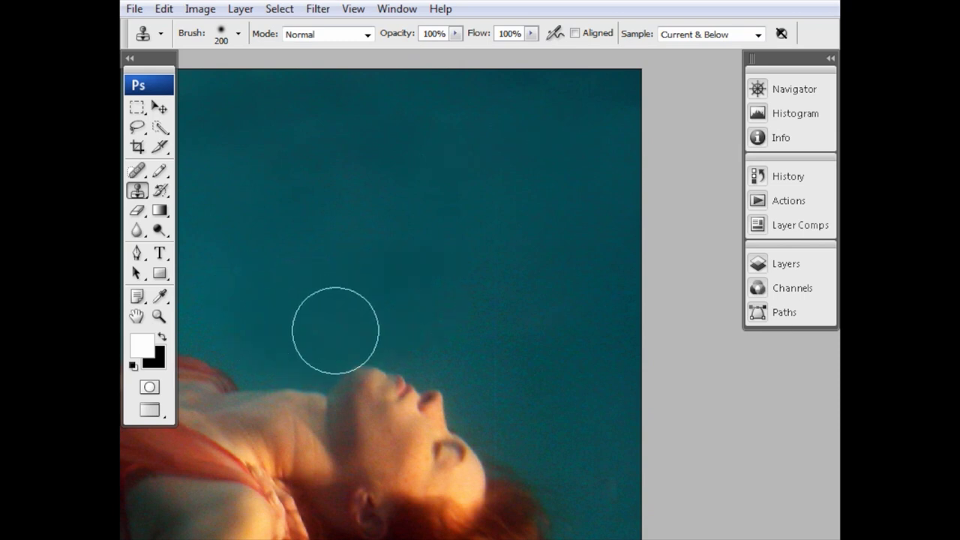
mouse_move(322, 270)
mouse_down()
mouse_move(336, 210)
mouse_move(308, 239)
mouse_up()
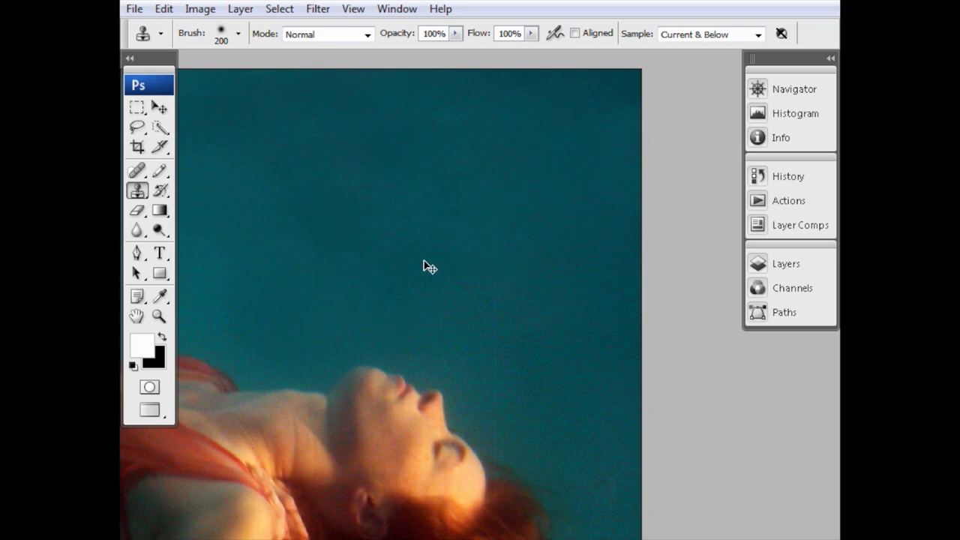
alt+click(360, 306)
mouse_move(334, 208)
mouse_down()
mouse_move(330, 223)
mouse_move(343, 220)
mouse_up()
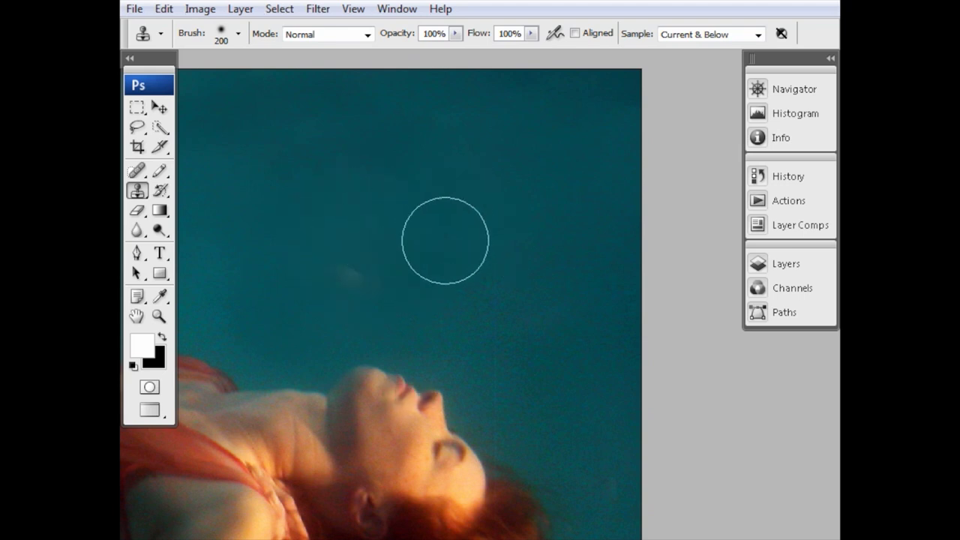
key(ctrl+z)
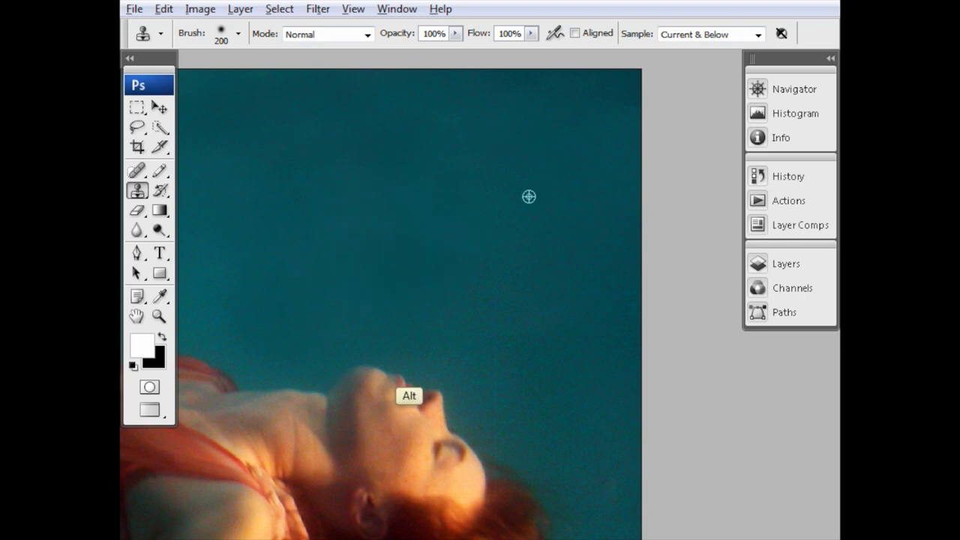
- Blend the remaining tonal patches in the water above the reclining woman's nose and chin with the Clone Stamp
drag(332, 248, 533, 200)
mouse_move(425, 280)
mouse_down()
mouse_move(387, 262)
mouse_move(313, 270)
mouse_move(416, 259)
mouse_move(420, 282)
mouse_move(353, 258)
mouse_move(294, 278)
mouse_up()
drag(465, 232, 357, 190)
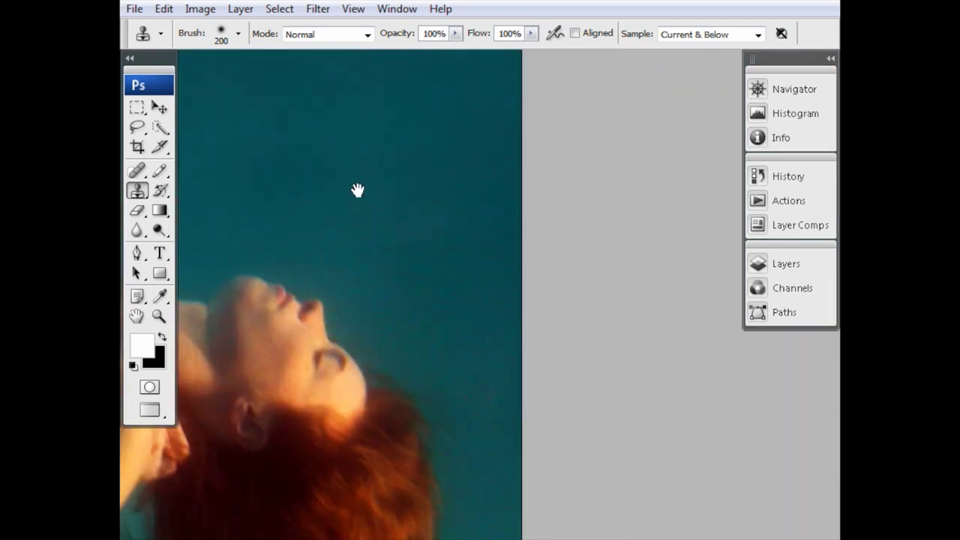
drag(318, 143, 530, 279)
- Clone resampled water along the photo's right edge beside the reclining woman's face to even out the dark areas
alt+click(388, 245)
drag(539, 326, 374, 183)
mouse_move(398, 197)
mouse_down()
mouse_move(419, 236)
mouse_move(388, 247)
mouse_move(420, 256)
mouse_up()
mouse_move(448, 234)
mouse_down()
mouse_move(431, 211)
mouse_move(525, 285)
mouse_up()
alt+click(401, 137)
mouse_move(458, 302)
mouse_down()
mouse_move(421, 309)
mouse_move(536, 358)
mouse_move(523, 378)
mouse_up()
drag(512, 235, 529, 162)
drag(557, 315, 524, 98)
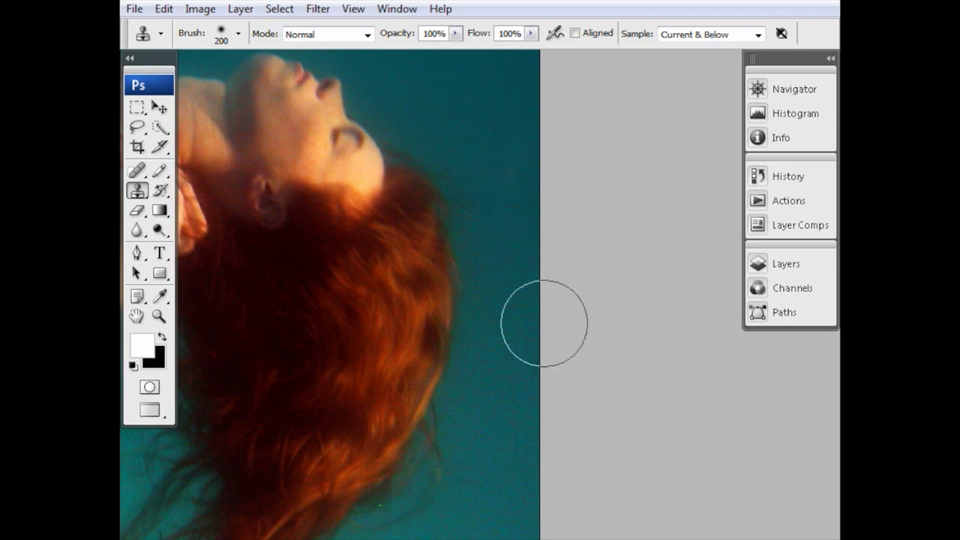
- Continue evening out the water down the photo's right edge beside the red hair, sampling near the forehead
mouse_move(496, 188)
mouse_down()
mouse_move(475, 407)
mouse_move(478, 342)
mouse_up()
alt+click(432, 112)
mouse_move(484, 382)
mouse_down()
mouse_move(484, 401)
mouse_move(477, 342)
mouse_up()
drag(495, 501, 488, 305)
mouse_move(468, 480)
mouse_down()
mouse_move(452, 414)
mouse_move(450, 119)
mouse_up()
alt+click(409, 398)
mouse_move(375, 306)
mouse_down()
mouse_move(370, 300)
mouse_move(444, 255)
mouse_move(450, 334)
mouse_move(420, 220)
mouse_move(446, 244)
mouse_up()
key(ctrl+z)
- Remove the bright green speck at the lower edge of the red hair with the 15 px Spot Healing Brush
drag(352, 176, 557, 332)
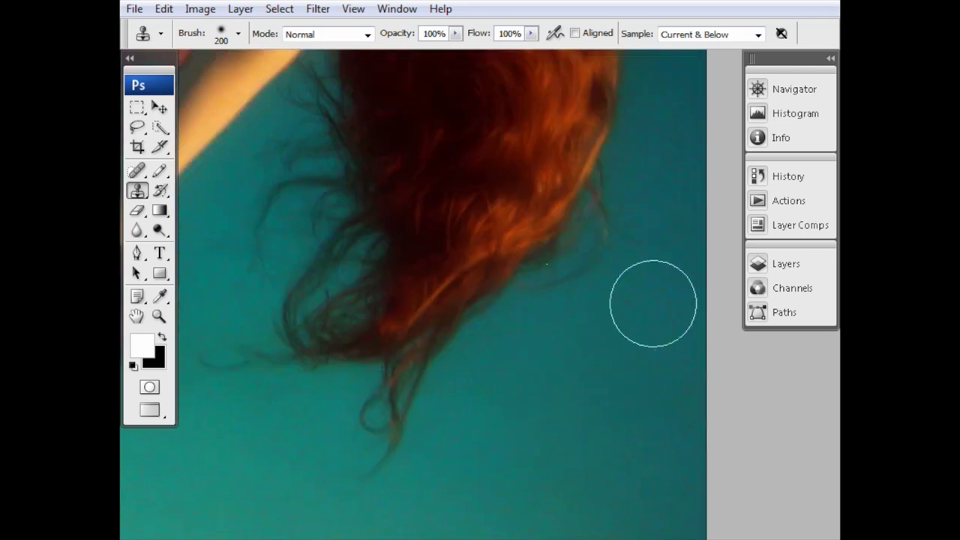
key(ctrl+minus)
key(ctrl+minus)
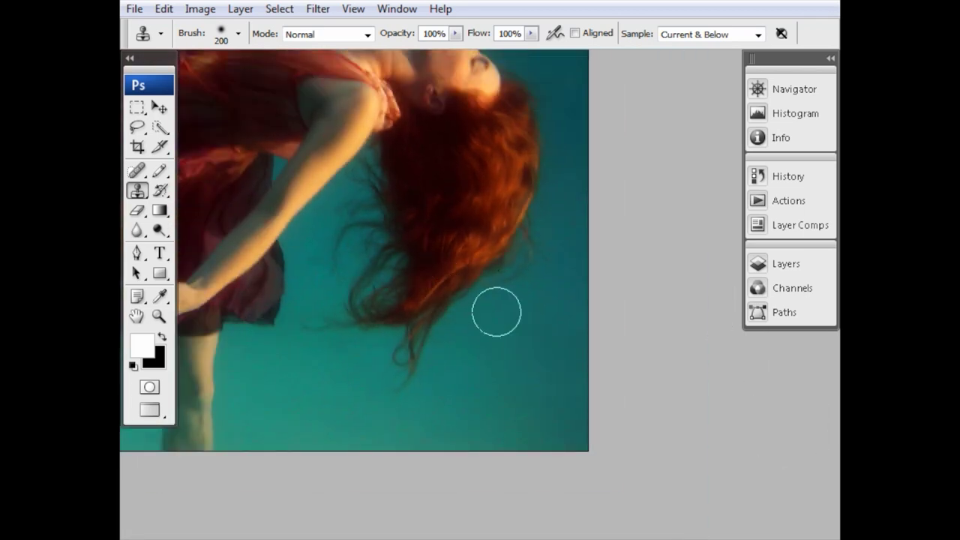
key(ctrl+plus)
key(ctrl+plus)
key(ctrl+plus)
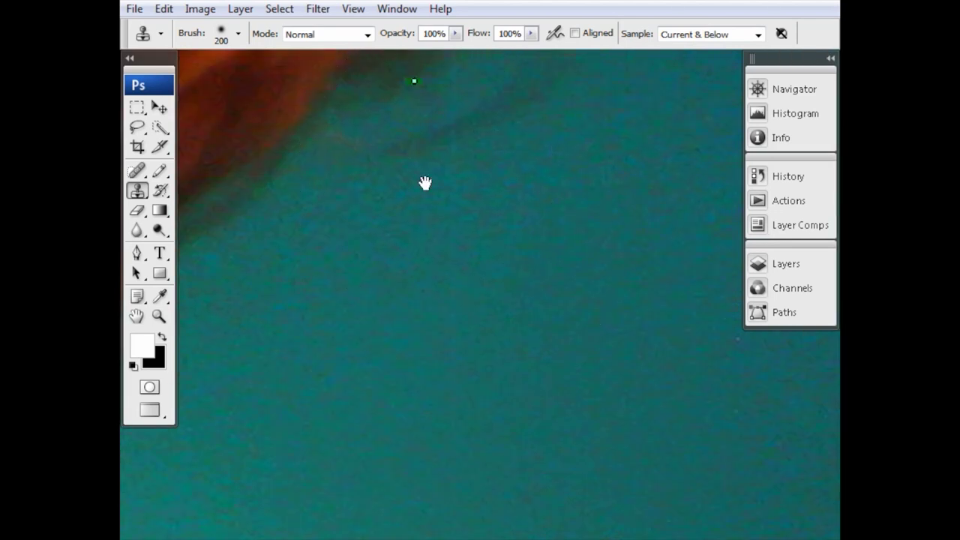
drag(426, 183, 480, 383)
scroll(472, 335, up, 4)
key(j)
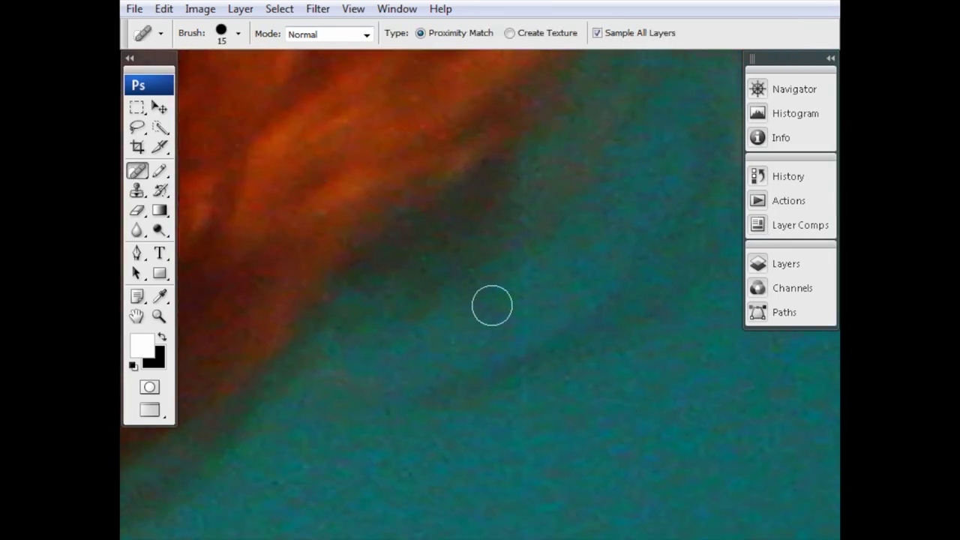
- Return to the Clone Stamp, reduce it to 125 px and even out the darker water below the dangling foot
key(ctrl+minus)
key(ctrl+minus)
key(ctrl+minus)
key(ctrl+minus)
key(ctrl+minus)
key(ctrl+minus)
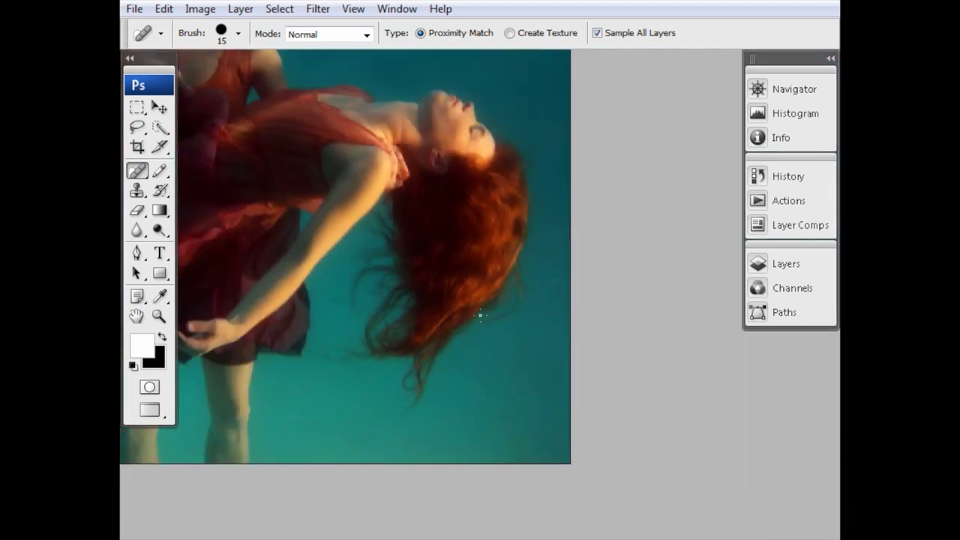
drag(373, 262, 500, 262)
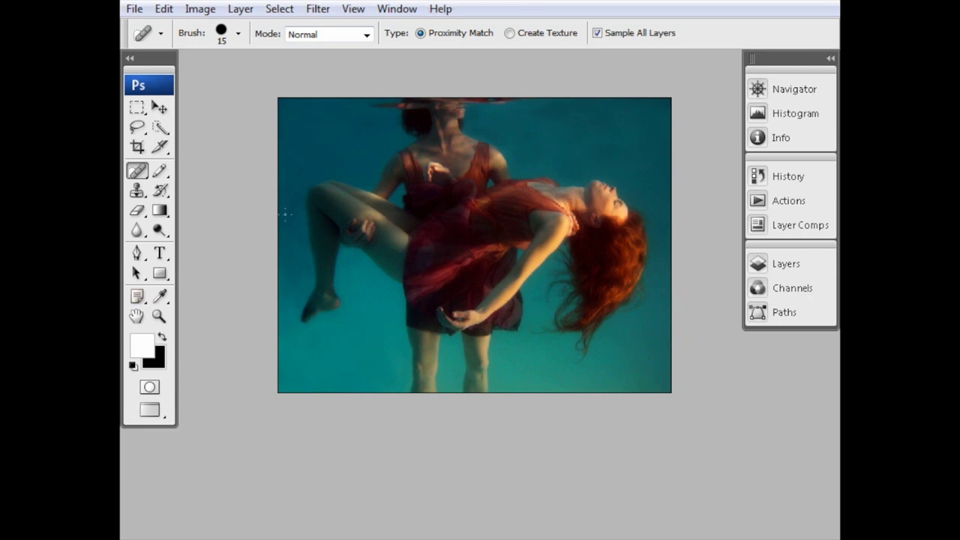
scroll(287, 311, up, 3)
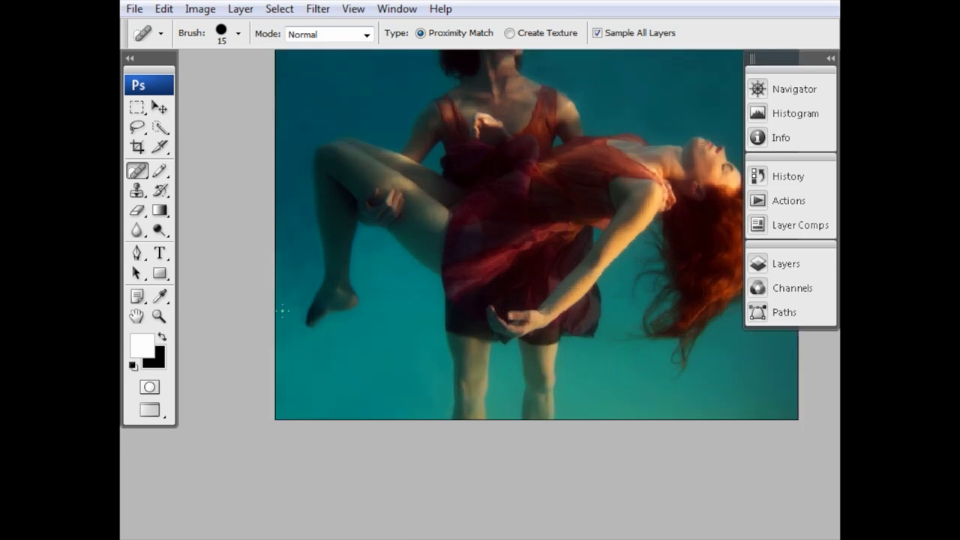
right_click(322, 285)
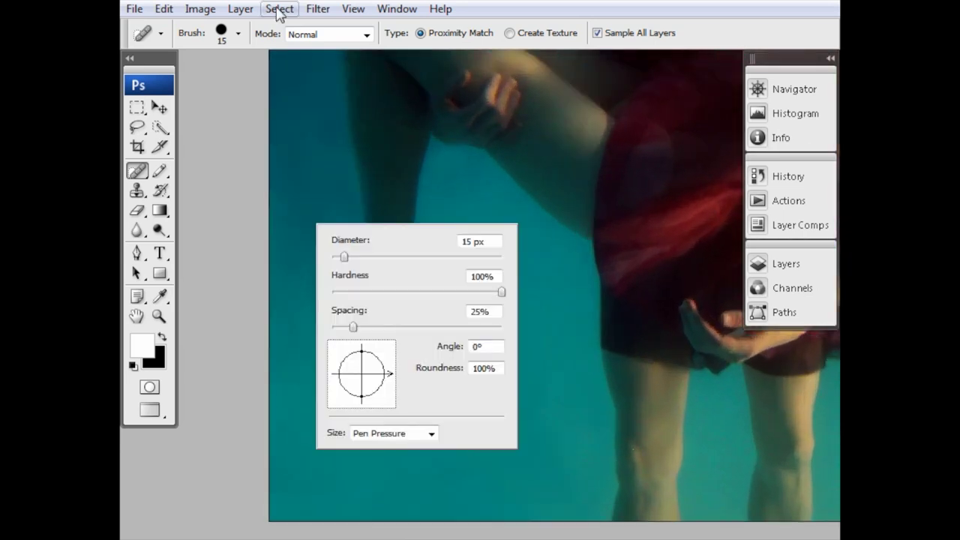
click(200, 230)
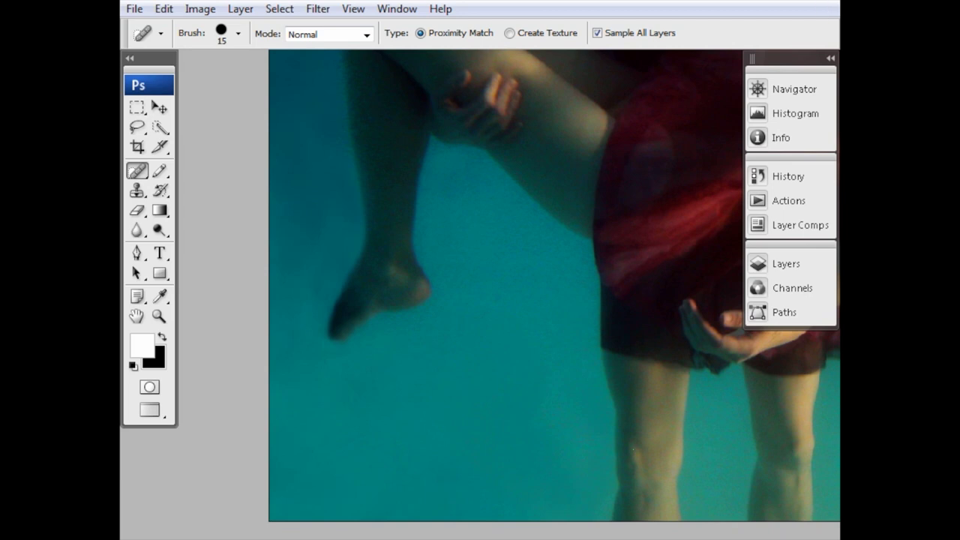
key(s)
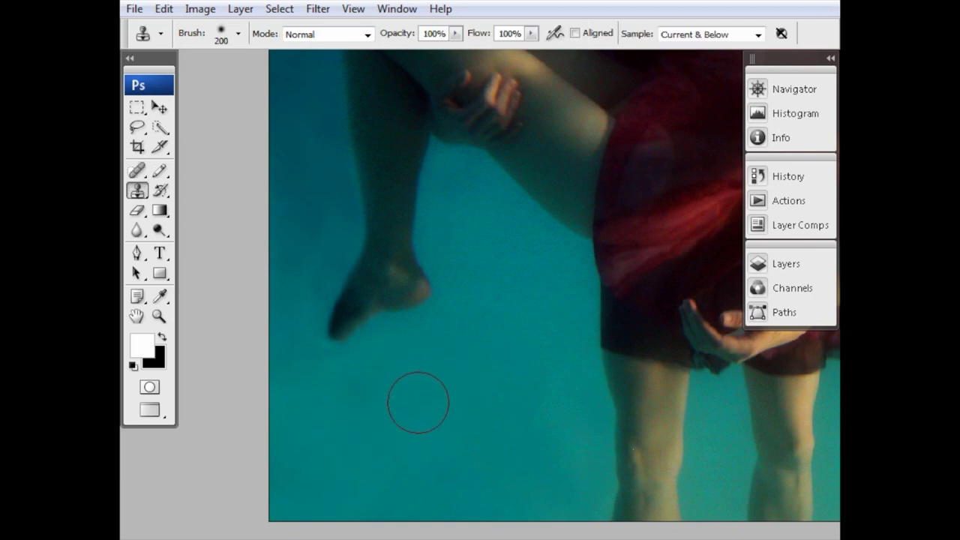
key(bracketleft)
alt+click(394, 387)
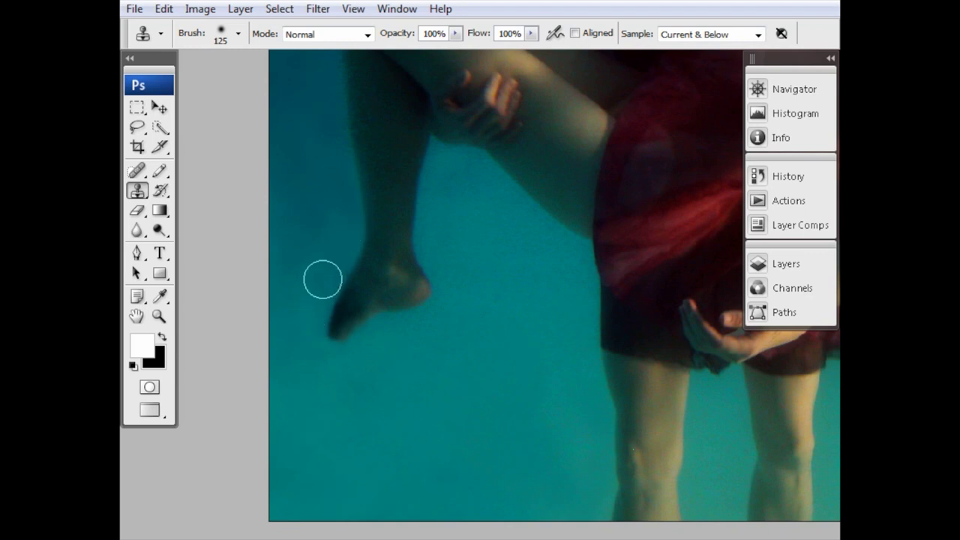
- Reduce the Clone Stamp to 70 px beside the dangling foot and review the whole photo
key(bracketleft)
key(bracketleft)
key(bracketleft)
key(ctrl+minus)
key(ctrl+minus)
drag(426, 386, 370, 316)
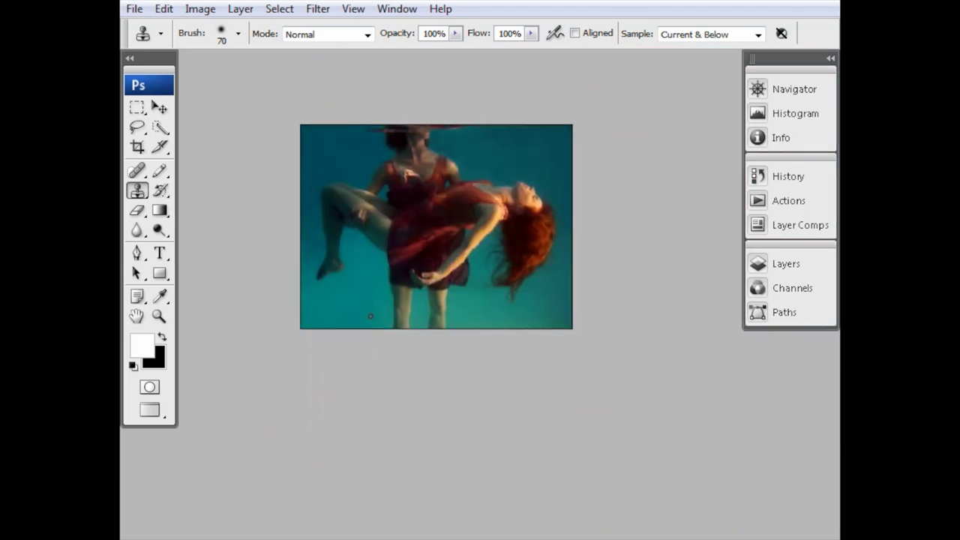